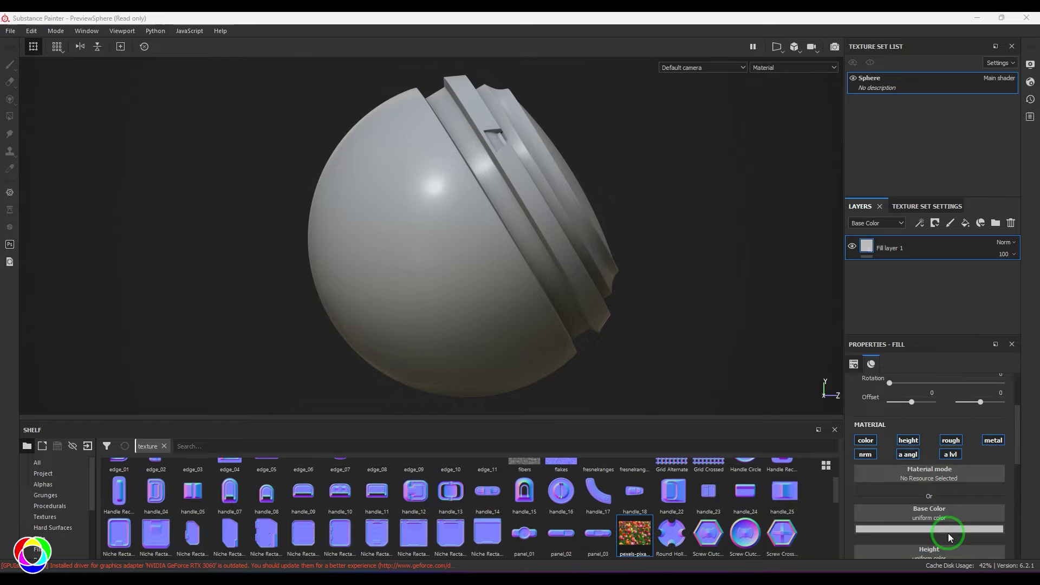
# - Scroll Fill layer 1's properties back up to the top
pyautogui.scroll(3, 931, 444)
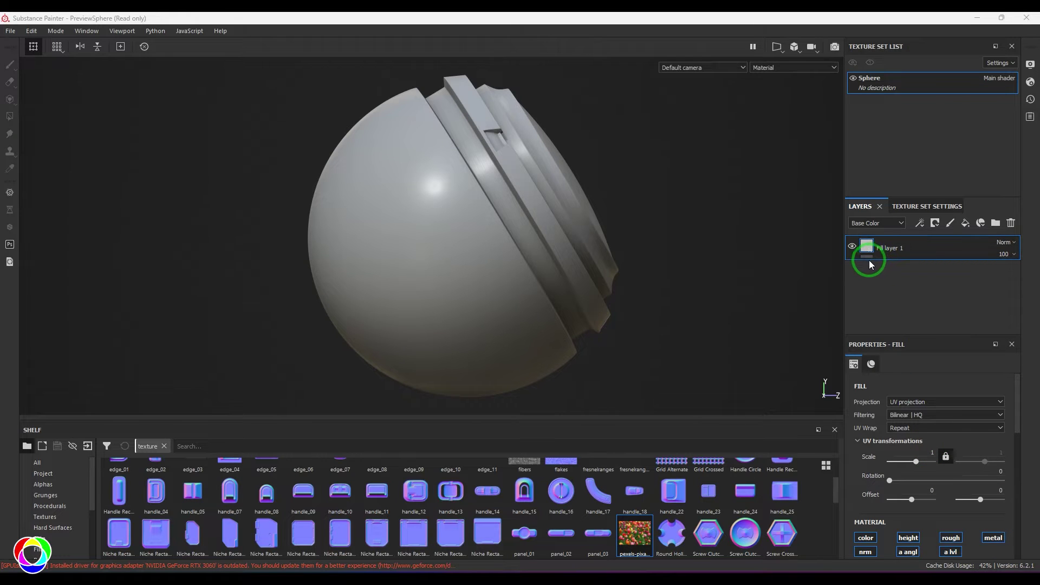
# - Add a fill effect to Fill layer 1 with normal, anisotropy, height, roughness and metal channels disabled
pyautogui.click(920, 224)
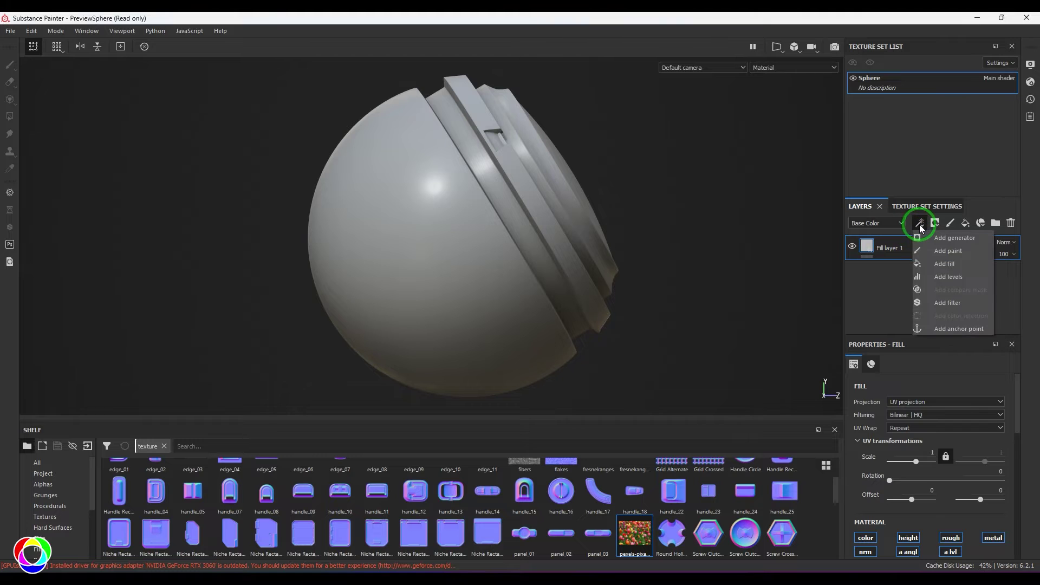
pyautogui.click(945, 266)
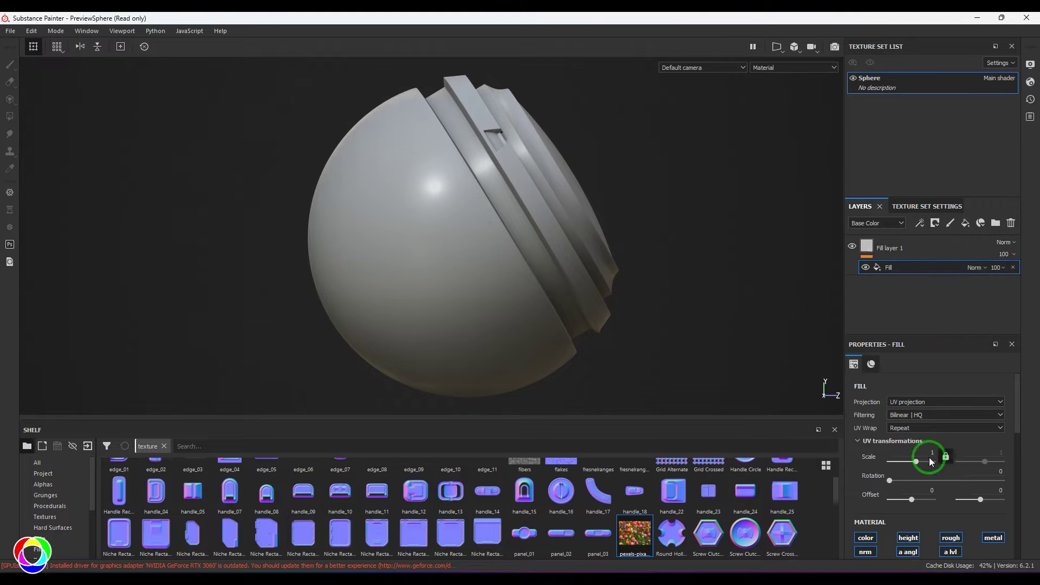
pyautogui.scroll(-2, 928, 457)
pyautogui.click(865, 487)
pyautogui.click(908, 485)
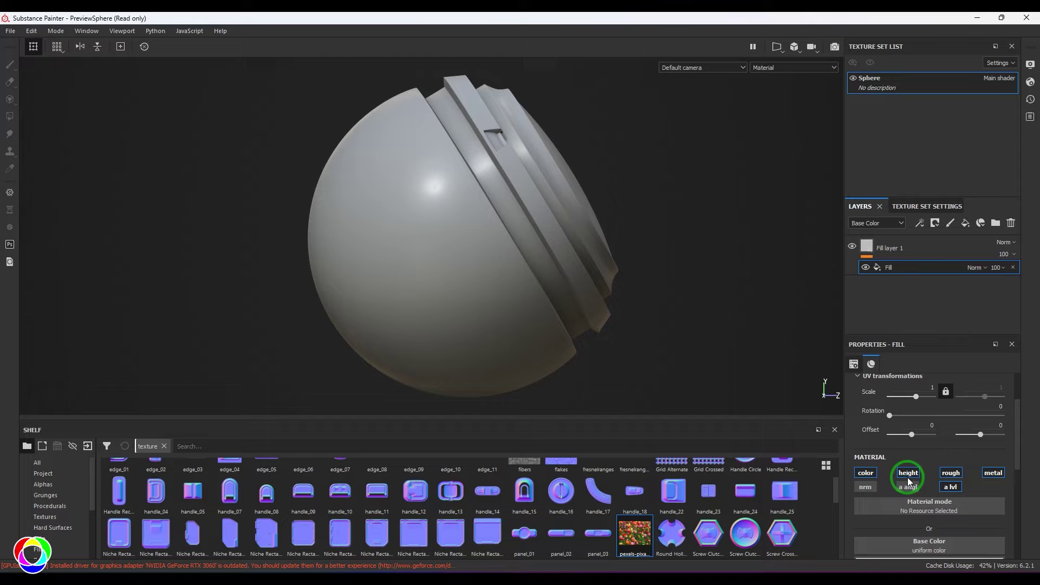
pyautogui.click(909, 473)
pyautogui.click(951, 473)
pyautogui.click(993, 473)
# - Use the pexels-pixabay-69776 tulip photo as the fill's Base Color and view the sphere front-on
pyautogui.click(636, 530)
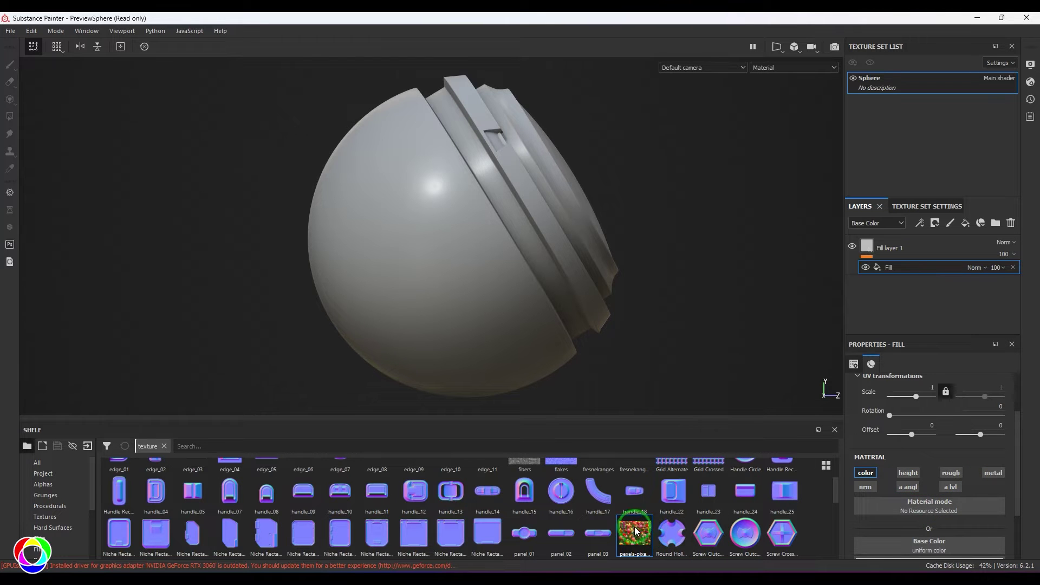
pyautogui.scroll(-1, 975, 481)
pyautogui.moveTo(635, 534); pyautogui.dragTo(910, 512)
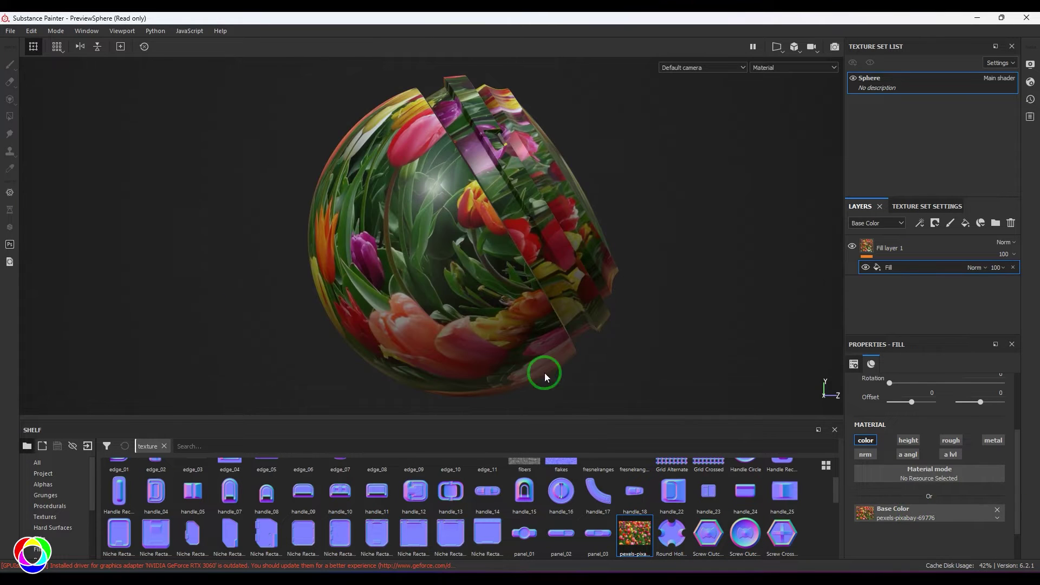
pyautogui.keyDown('alt'); pyautogui.moveTo(544, 377); pyautogui.dragTo(680, 297); pyautogui.keyUp('alt')
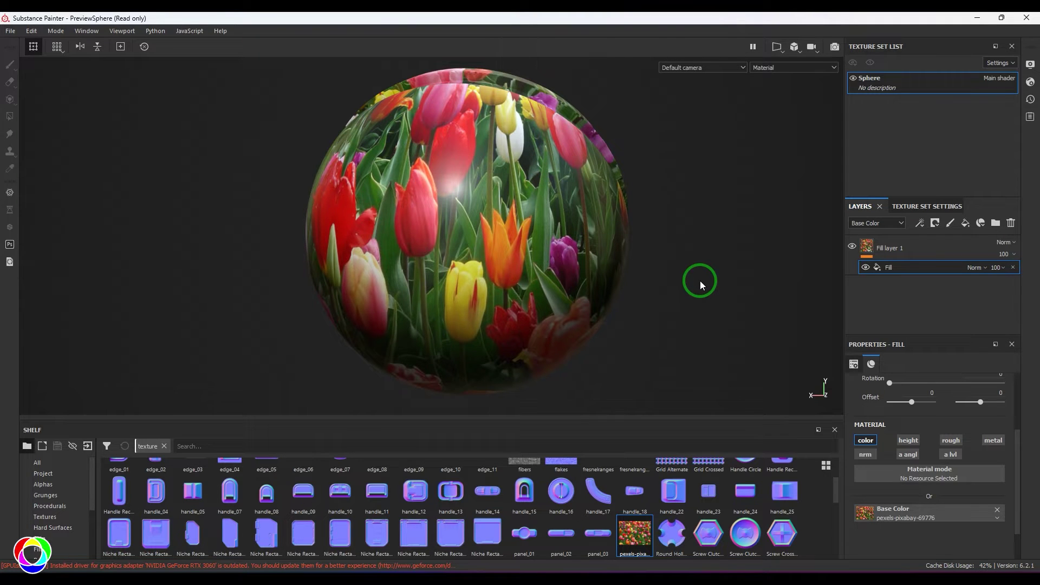
# - Add a filter effect to Fill layer 1 and choose HSL Perceptive
pyautogui.click(920, 224)
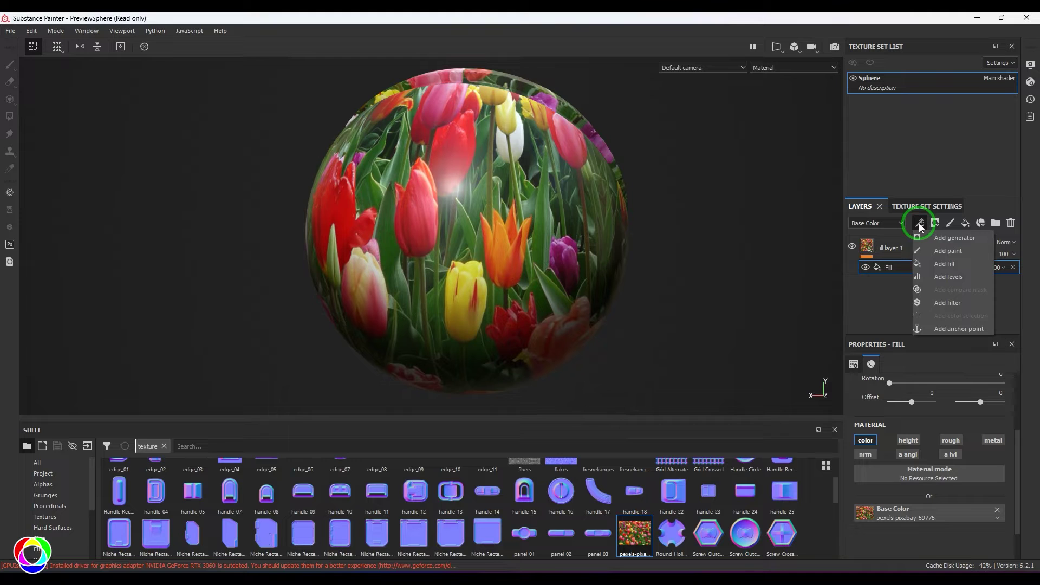
pyautogui.click(945, 301)
pyautogui.click(932, 413)
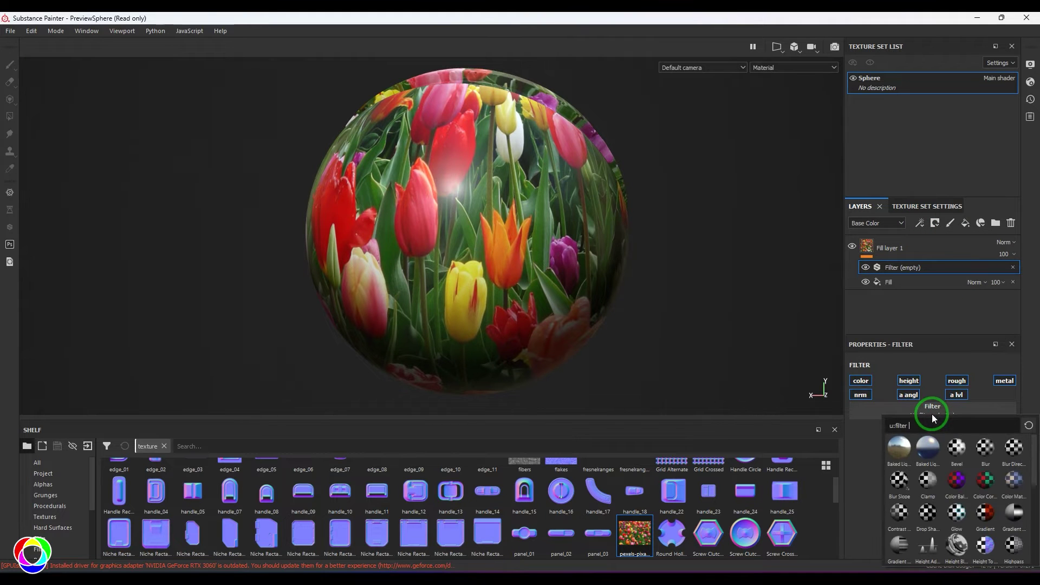
pyautogui.scroll(-3, 935, 515)
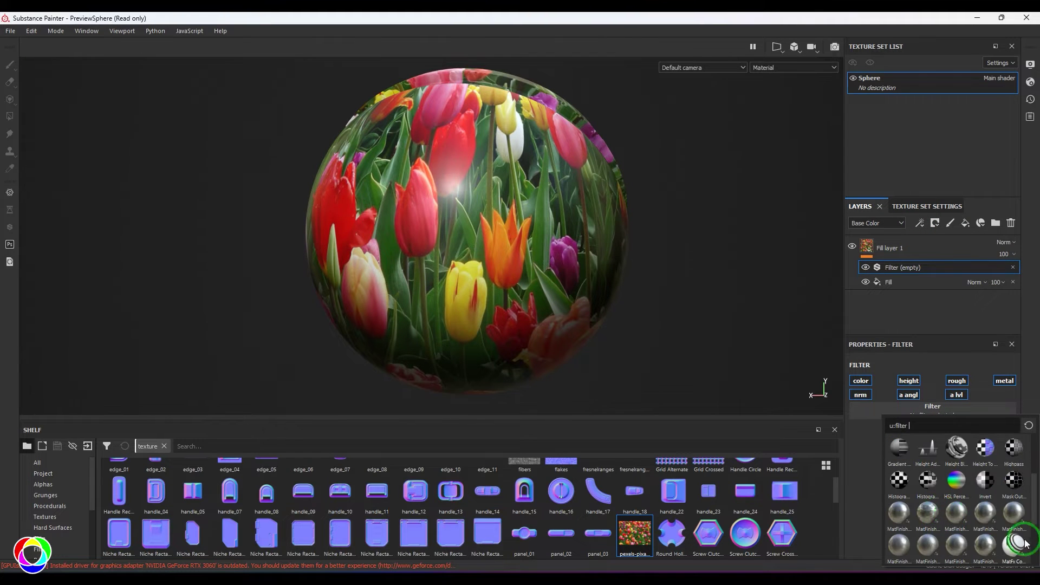
pyautogui.click(962, 482)
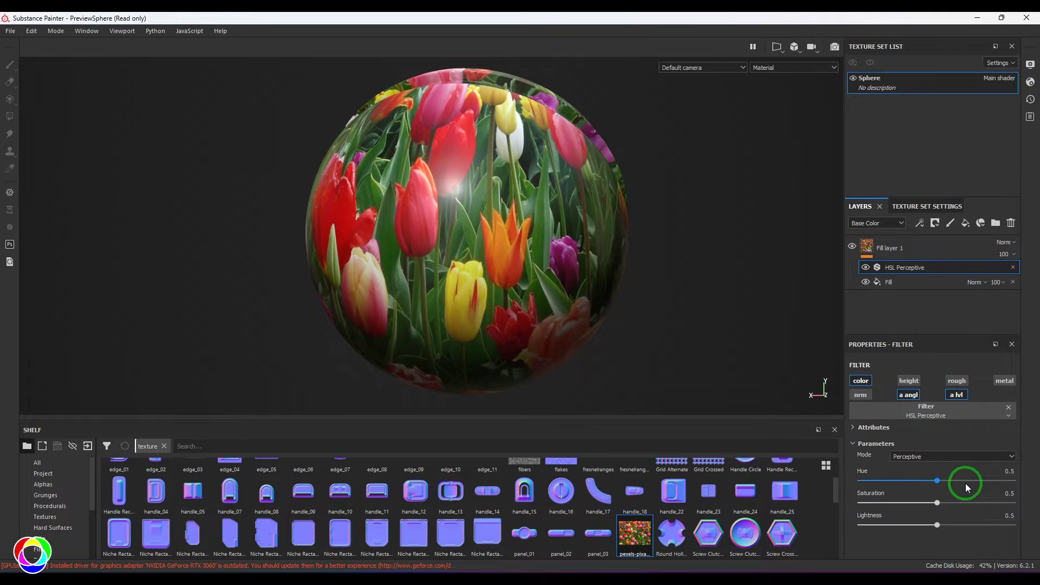
# - Toggle the filter mode to Regular and back to Perceptive, then clear the filter slot
pyautogui.click(947, 458)
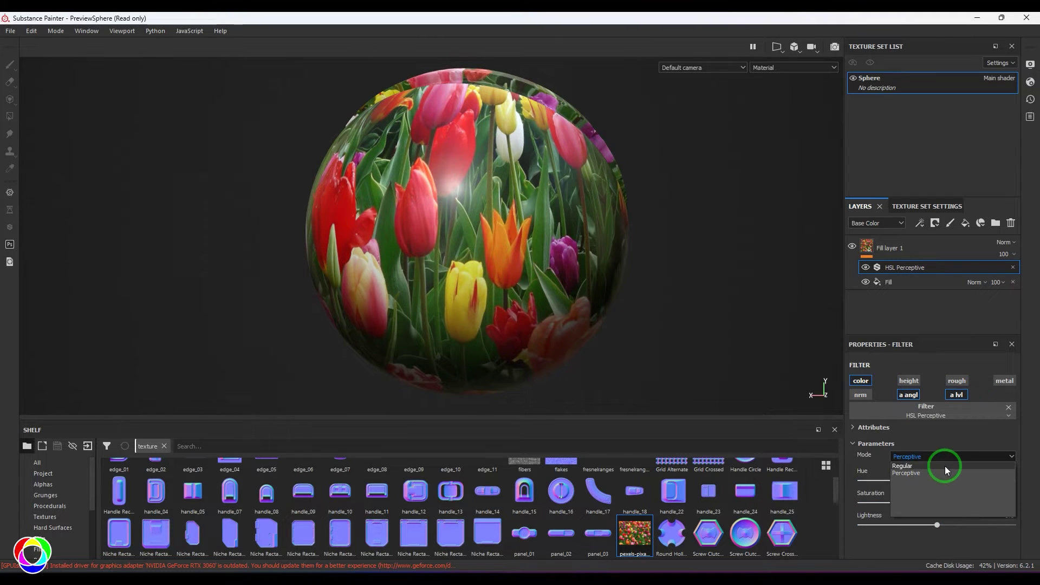
pyautogui.click(945, 466)
pyautogui.click(947, 459)
pyautogui.click(945, 471)
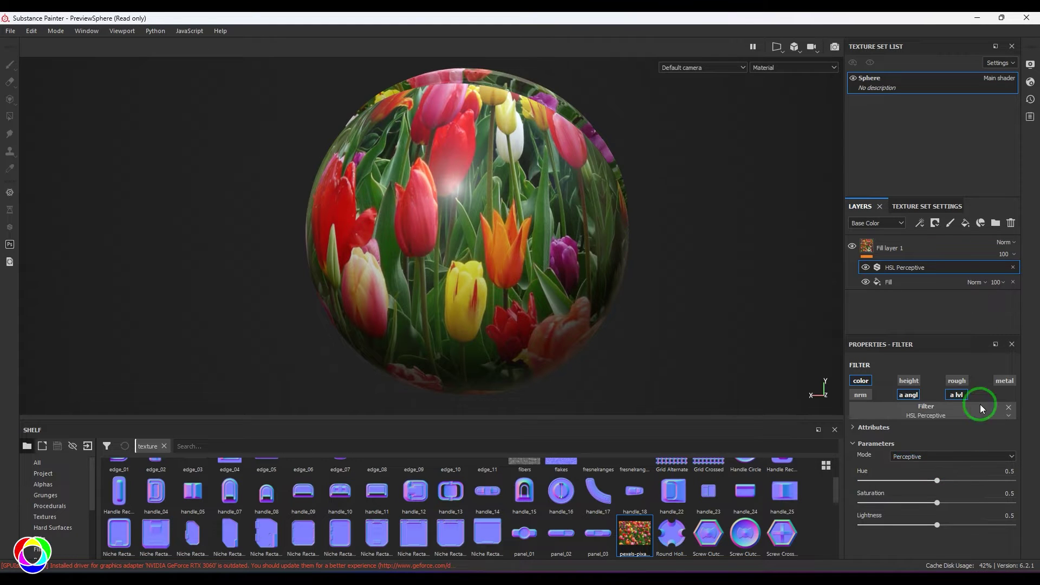
pyautogui.click(1008, 407)
pyautogui.click(948, 411)
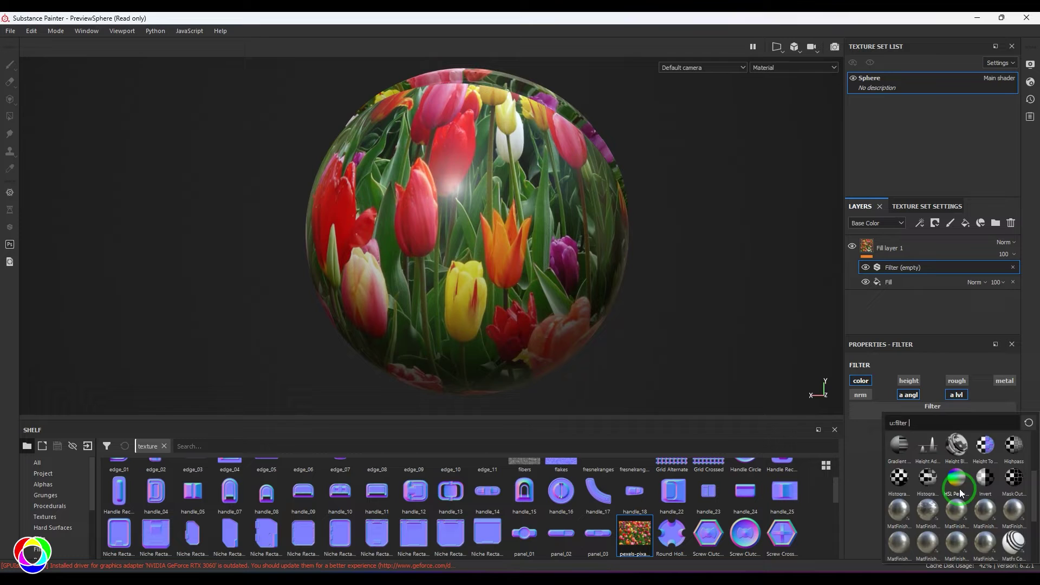
# - Choose HSL Perceptive again, try a magenta hue shift, then set Hue to 0.5
pyautogui.click(960, 481)
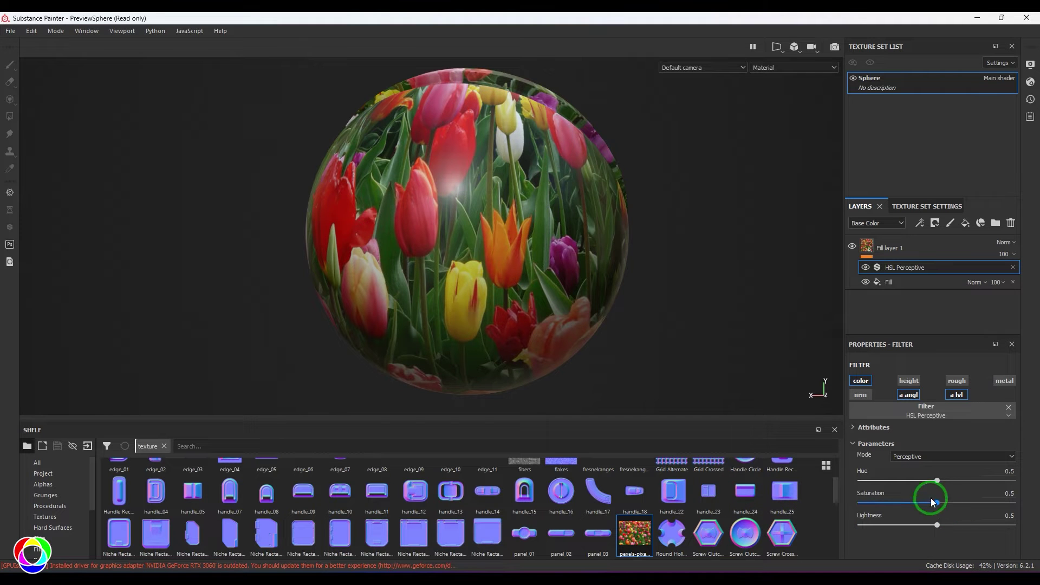
pyautogui.moveTo(933, 487)
pyautogui.mouseDown()
pyautogui.moveTo(868, 494)
pyautogui.moveTo(1003, 490)
pyautogui.moveTo(854, 487)
pyautogui.moveTo(938, 486)
pyautogui.mouseUp()
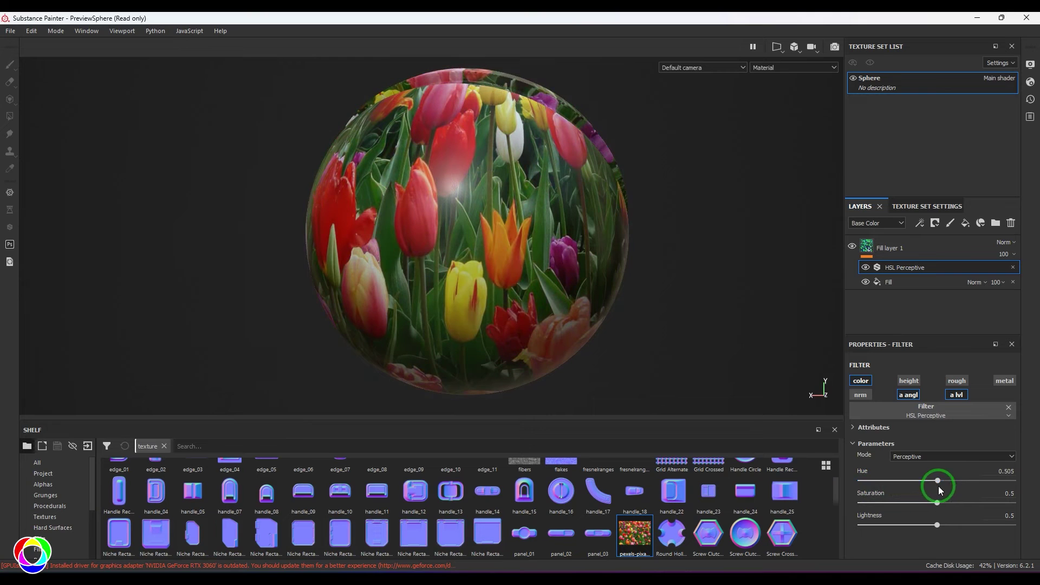
pyautogui.click(1008, 471)
pyautogui.write('0.5')
pyautogui.press('Return')
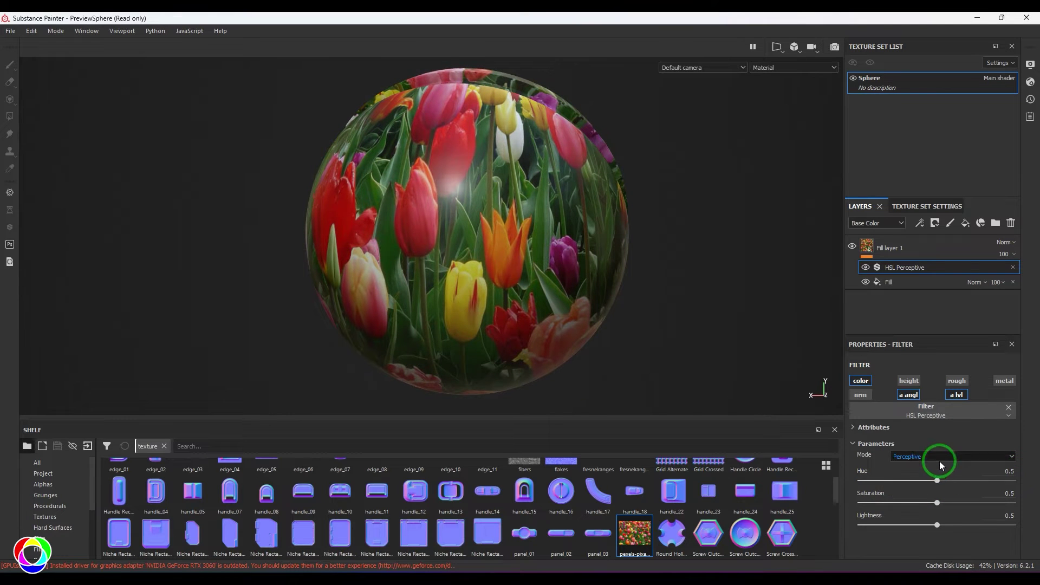
# - Shift the tulips toward blue and teal, try Regular then Perceptive mode, and reset Hue to 0.5
pyautogui.moveTo(934, 478); pyautogui.dragTo(973, 483)
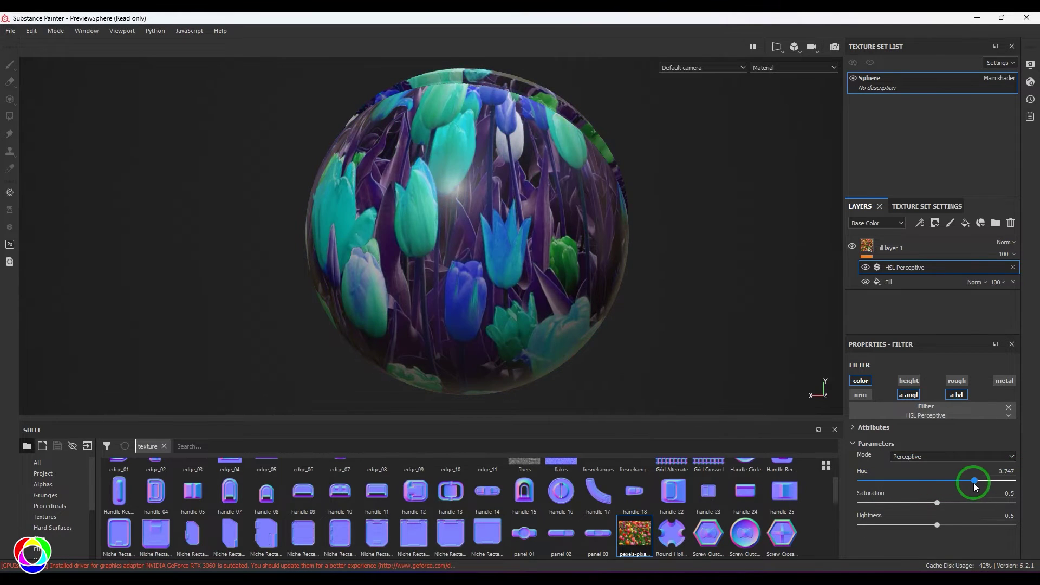
pyautogui.click(934, 457)
pyautogui.click(932, 463)
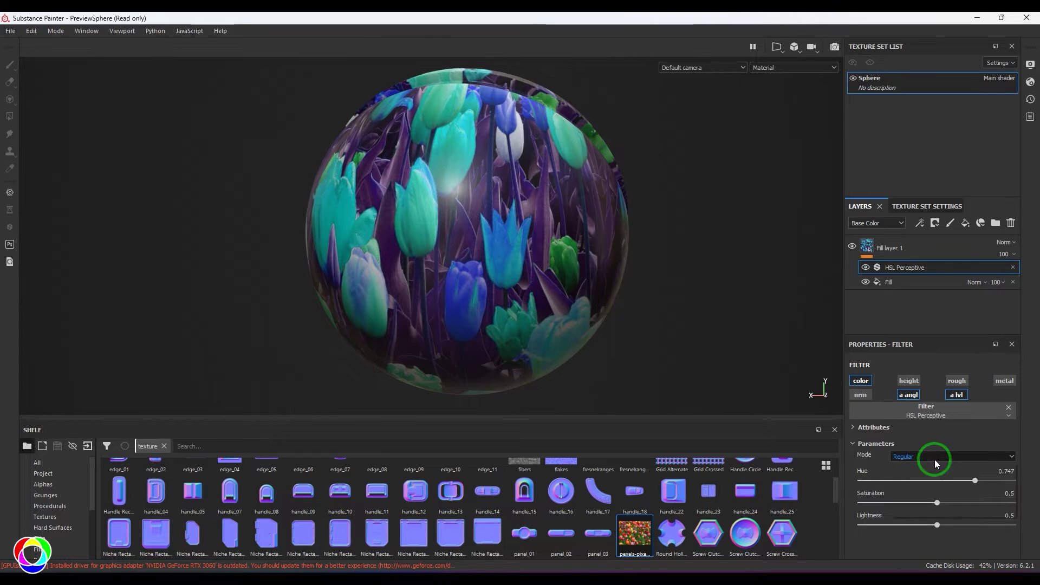
pyautogui.click(934, 459)
pyautogui.click(934, 474)
pyautogui.click(1022, 473)
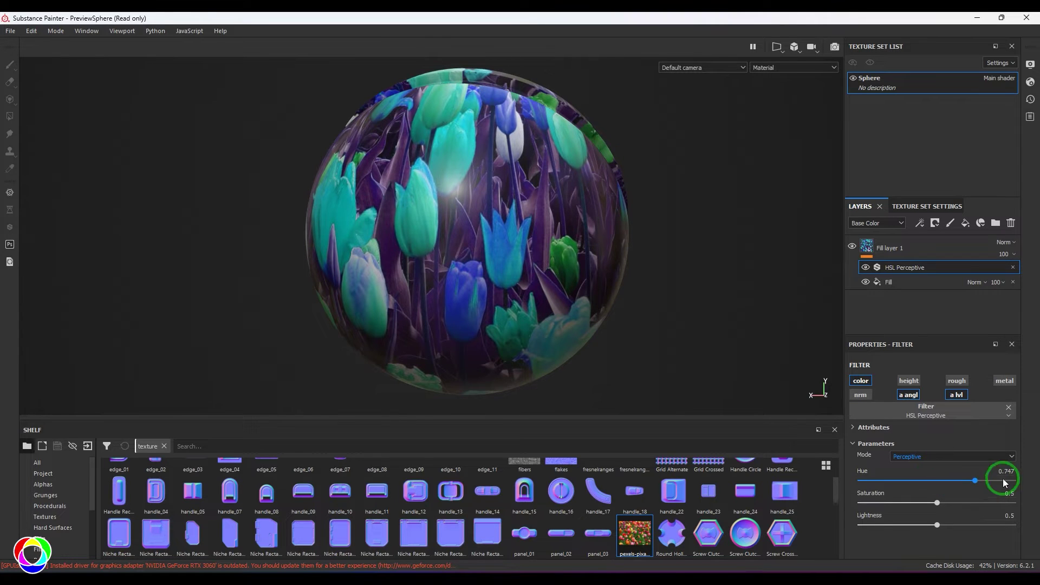
pyautogui.write('0.5')
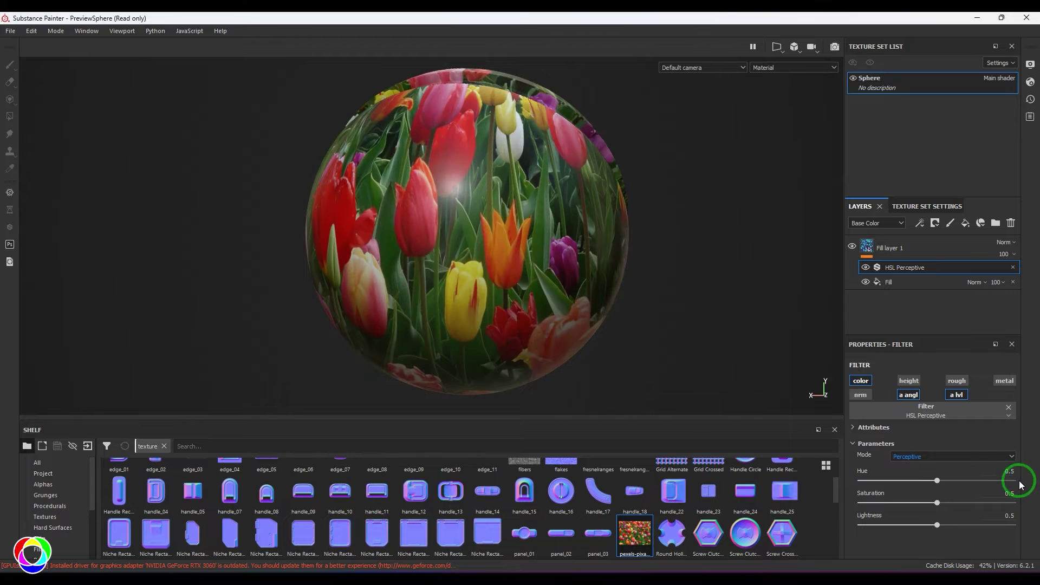
pyautogui.press('Return')
# - Begin adjusting the HSL Perceptive filter's Saturation
pyautogui.click(937, 503)
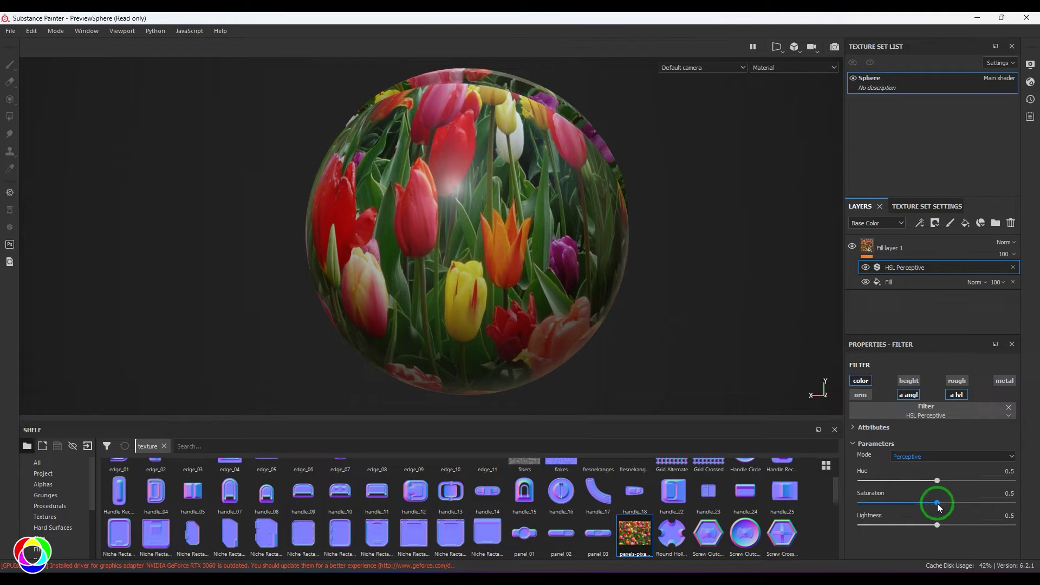
pyautogui.click(895, 499)
pyautogui.click(420, 292)
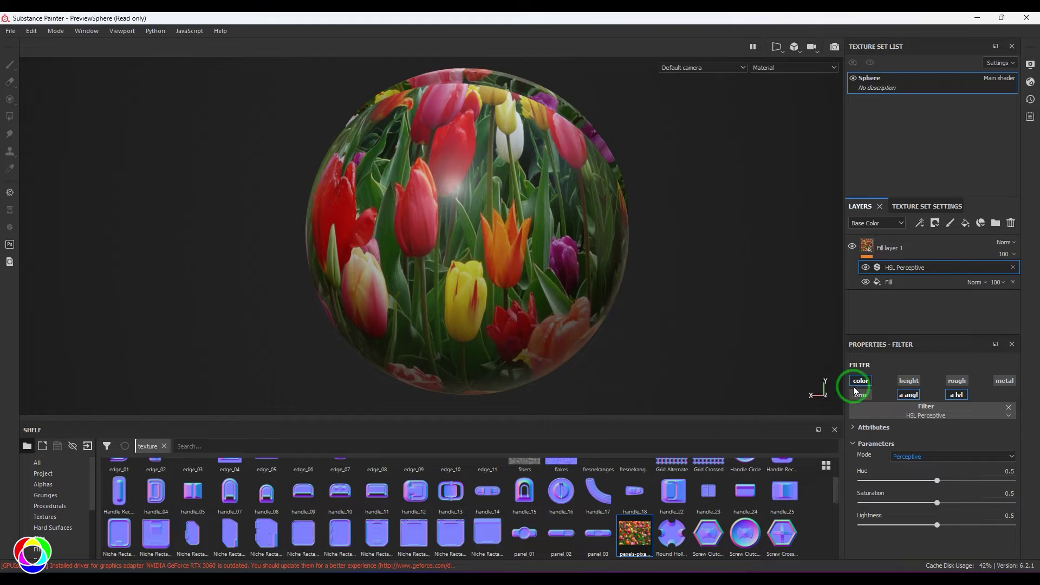
# - Desaturate the sphere with the Saturation slider, then set Saturation to 0.5
pyautogui.moveTo(936, 503); pyautogui.dragTo(1014, 499)
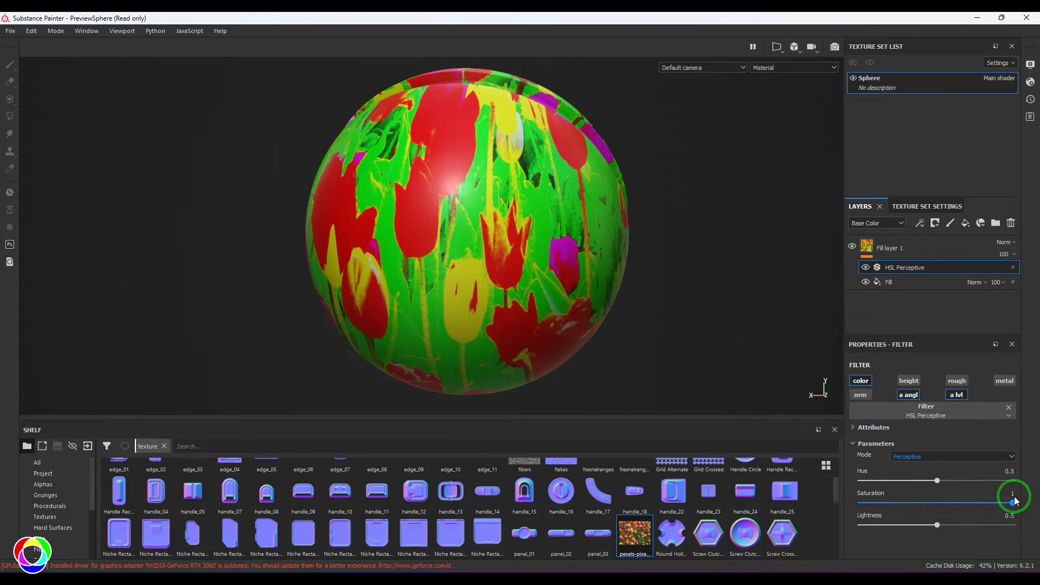
pyautogui.click(1020, 496)
pyautogui.write('0.5')
pyautogui.press('Return')
# - Test saturation from 1 to 0.619 in Regular mode, then return to Perceptive at saturation 1
pyautogui.click(952, 457)
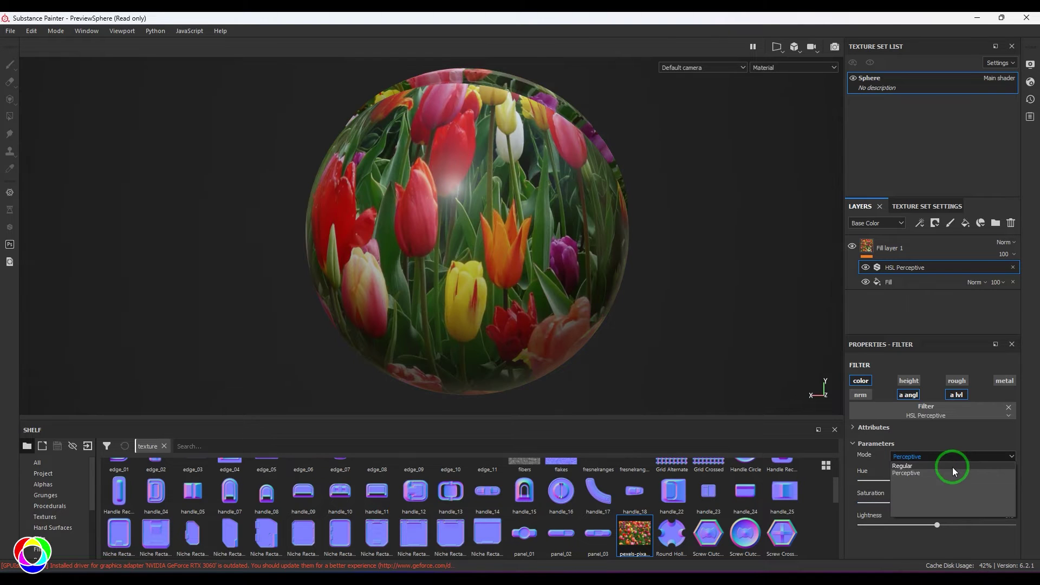
pyautogui.click(952, 467)
pyautogui.moveTo(938, 499); pyautogui.dragTo(1004, 502)
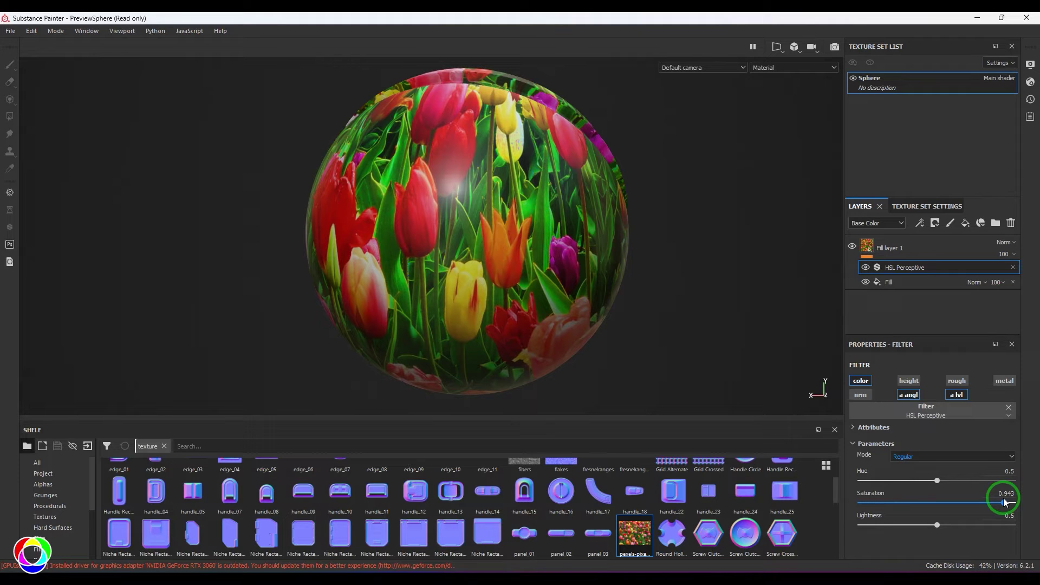
pyautogui.moveTo(1005, 502); pyautogui.dragTo(971, 510)
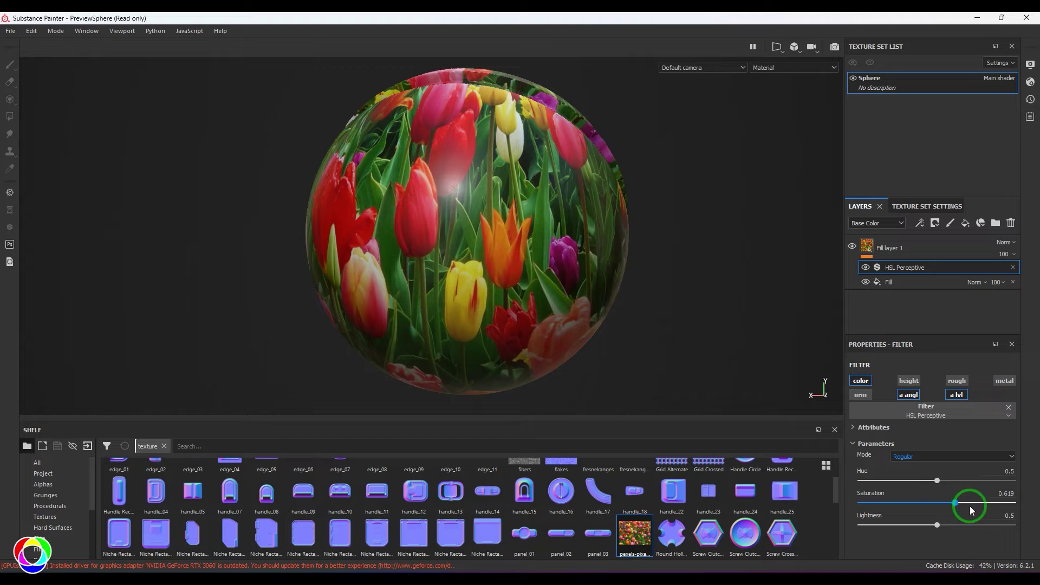
pyautogui.click(957, 457)
pyautogui.click(958, 469)
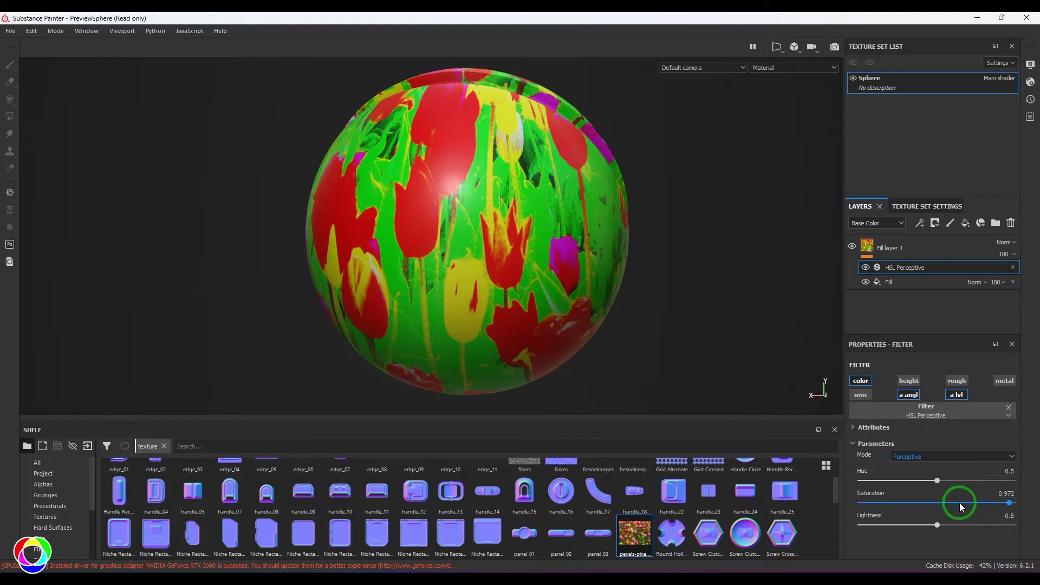
pyautogui.moveTo(1005, 502); pyautogui.dragTo(980, 509)
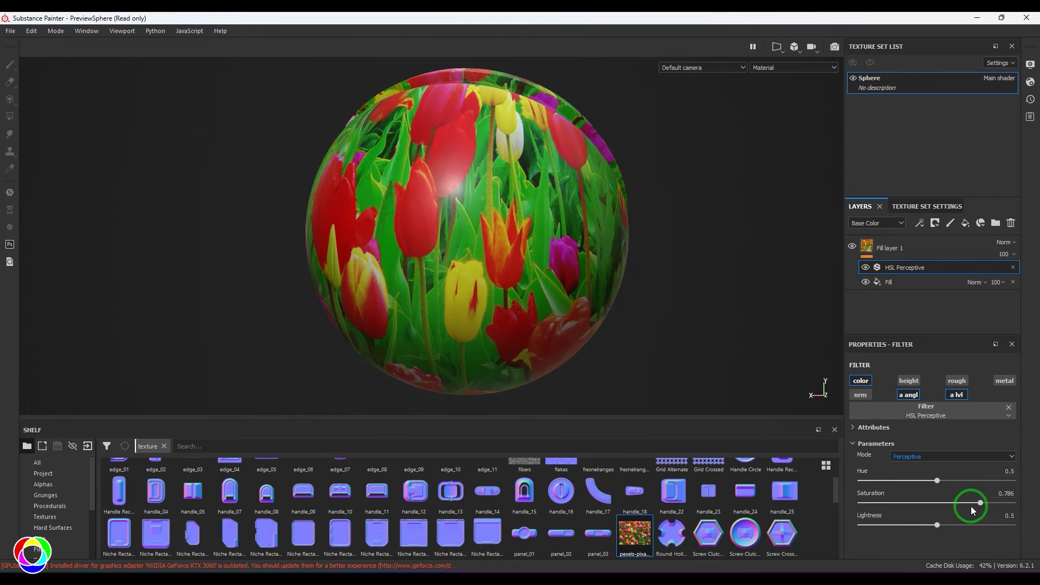
# - Keep the filter in Perceptive mode and reset Saturation to 0.5
pyautogui.click(954, 453)
pyautogui.click(951, 461)
pyautogui.click(1010, 494)
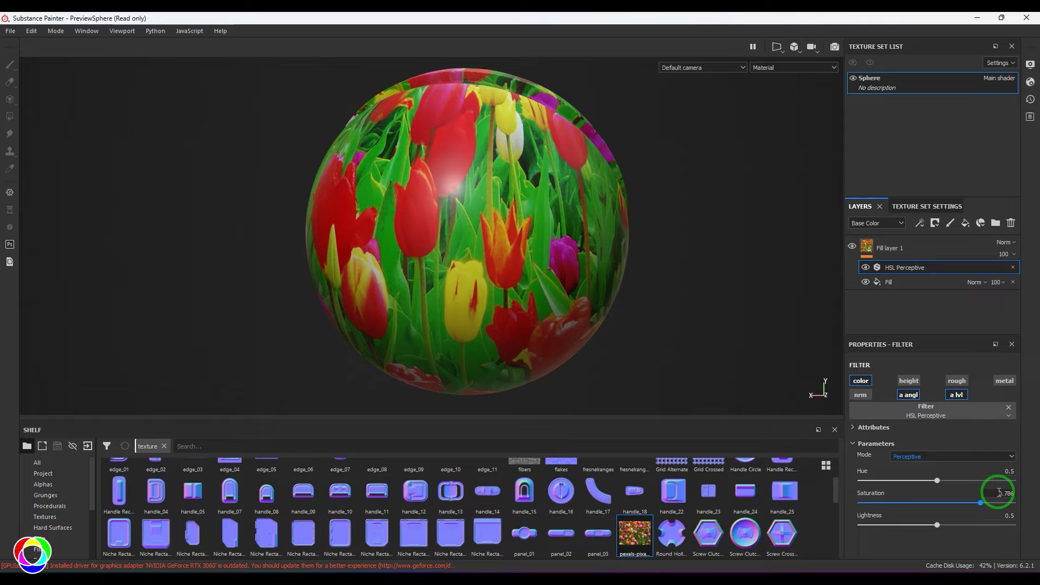
pyautogui.write('0.5')
pyautogui.press('Return')
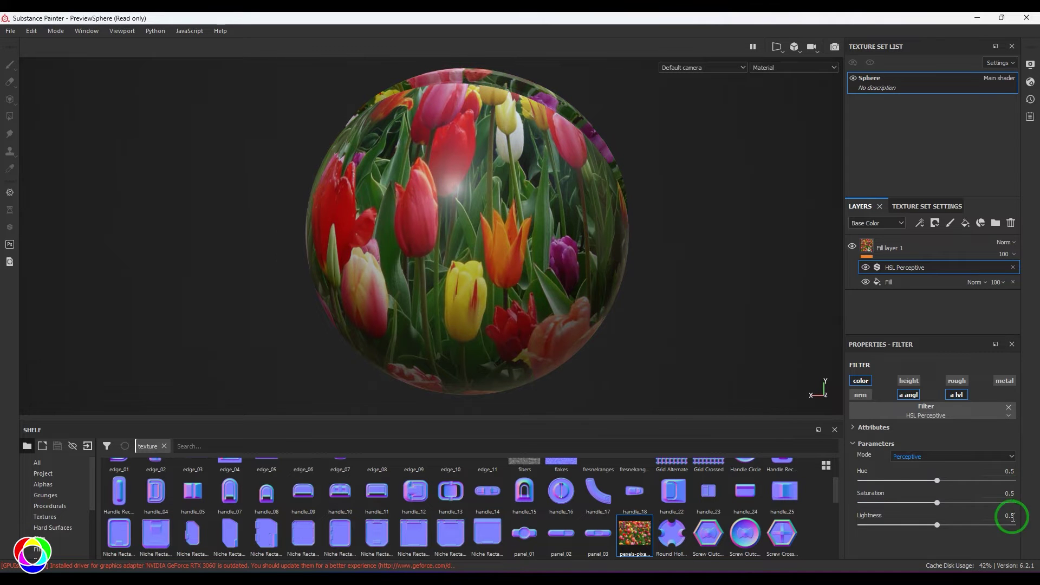
# - Wash out the tulip texture by raising Lightness, setting it to 1
pyautogui.moveTo(936, 525); pyautogui.dragTo(903, 523)
pyautogui.click(993, 515)
pyautogui.write('1')
pyautogui.press('Return')
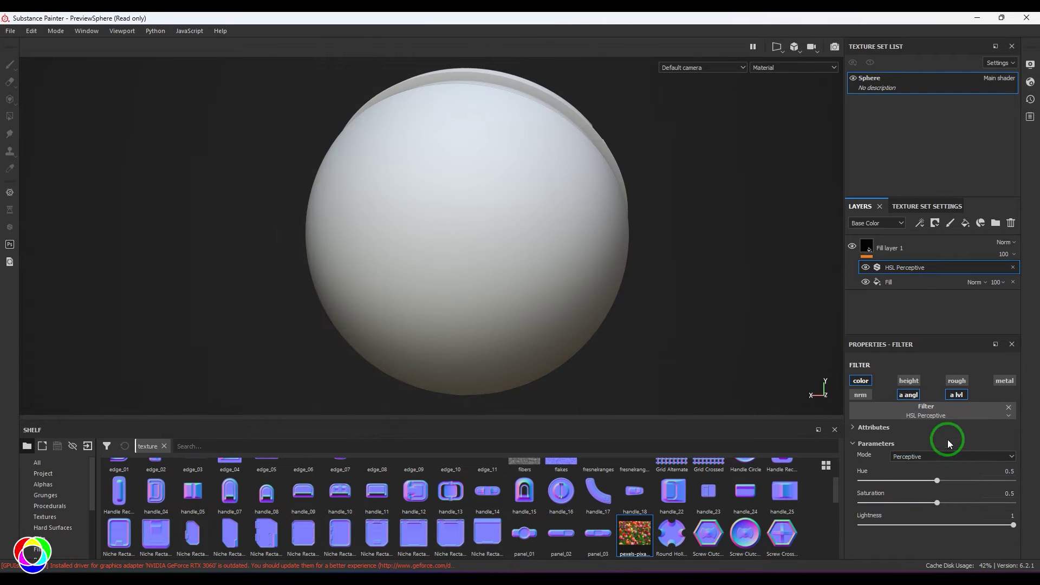
# - In Regular mode, try lightness from about 0.51 through near-white and darker values
pyautogui.click(942, 456)
pyautogui.click(930, 466)
pyautogui.click(971, 520)
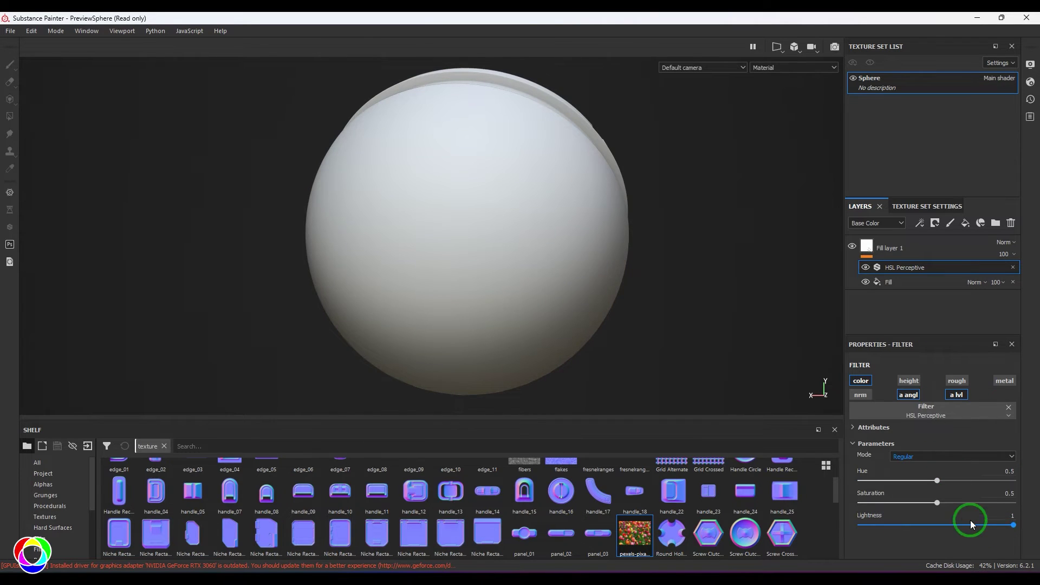
pyautogui.click(939, 525)
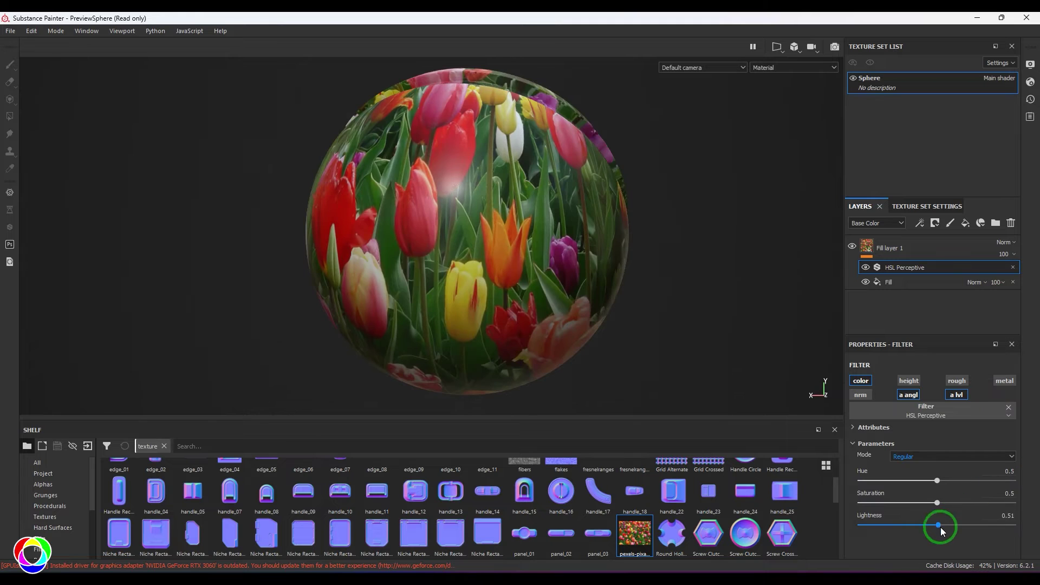
pyautogui.moveTo(941, 524)
pyautogui.mouseDown()
pyautogui.moveTo(971, 526)
pyautogui.moveTo(945, 531)
pyautogui.moveTo(957, 528)
pyautogui.mouseUp()
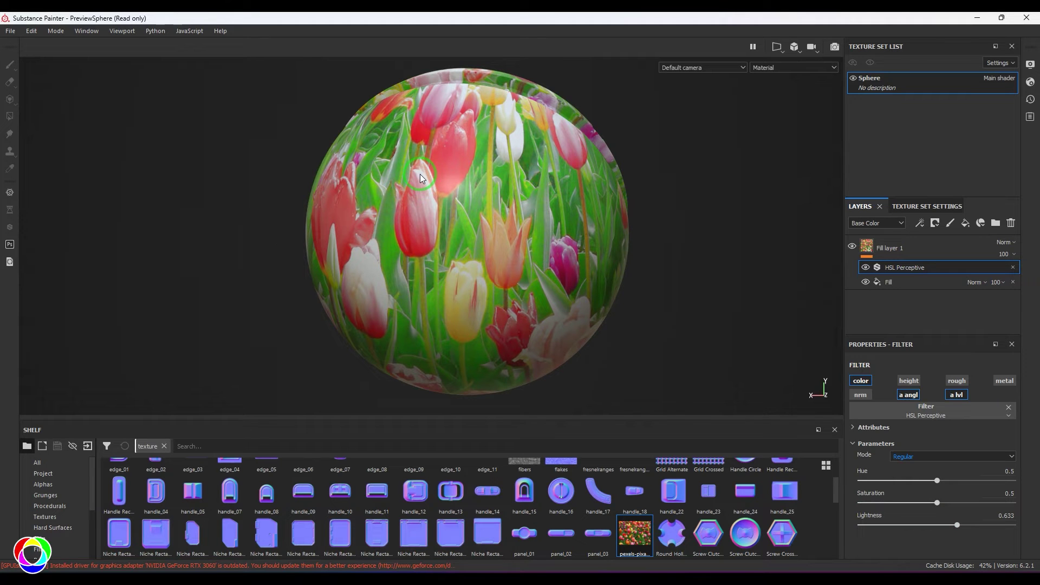
pyautogui.moveTo(951, 524)
pyautogui.mouseDown()
pyautogui.moveTo(1006, 525)
pyautogui.moveTo(914, 536)
pyautogui.mouseUp()
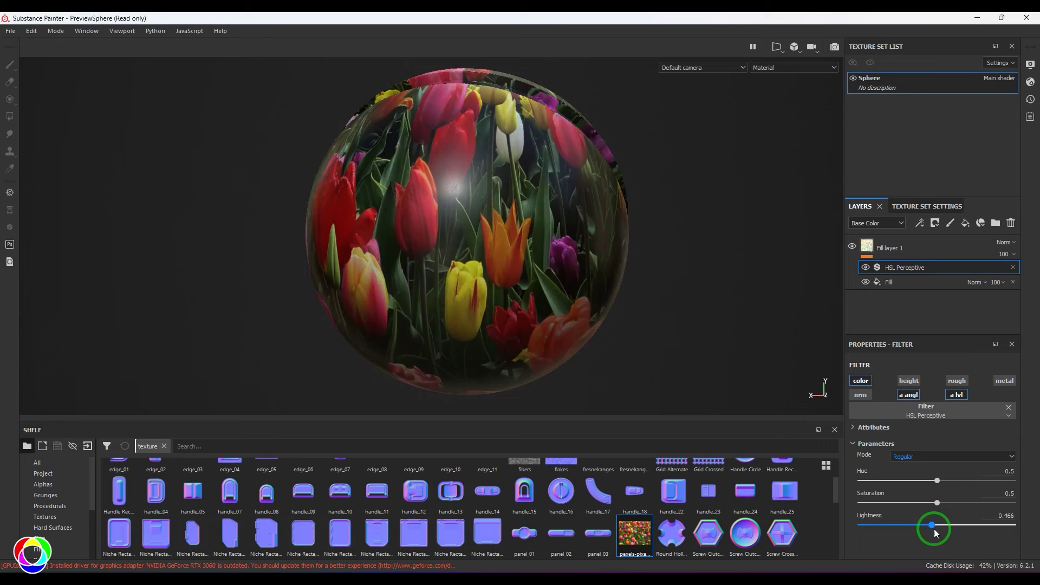
pyautogui.moveTo(934, 530)
pyautogui.mouseDown()
pyautogui.moveTo(855, 528)
pyautogui.moveTo(931, 528)
pyautogui.moveTo(875, 529)
pyautogui.moveTo(915, 526)
pyautogui.mouseUp()
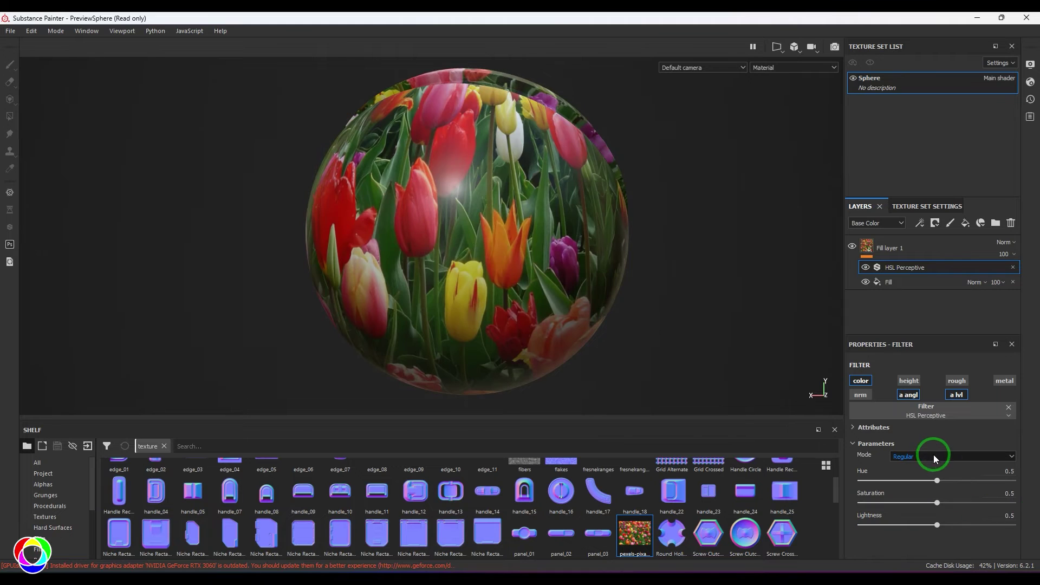
# - Return to Perceptive mode and, after trying 1, set Lightness to 0.51
pyautogui.click(934, 454)
pyautogui.click(929, 469)
pyautogui.moveTo(925, 520); pyautogui.dragTo(885, 533)
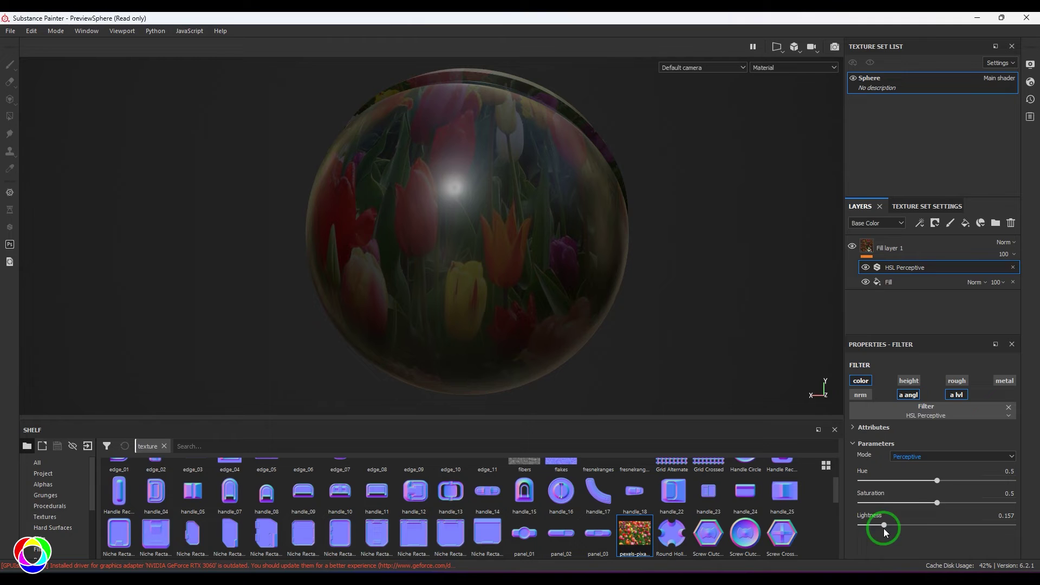
pyautogui.click(999, 516)
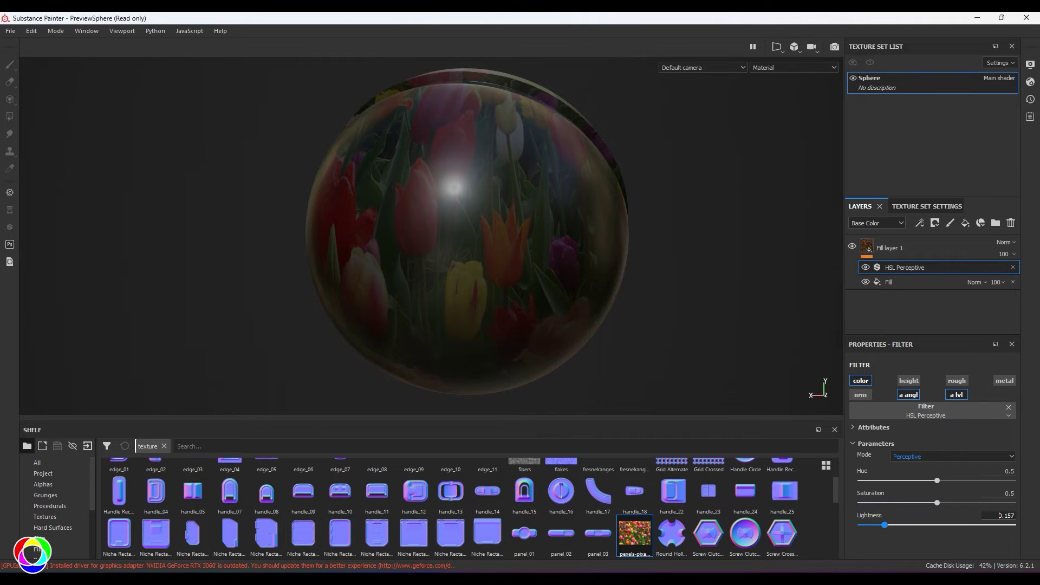
pyautogui.write('1')
pyautogui.press('Return')
pyautogui.press('Tab')
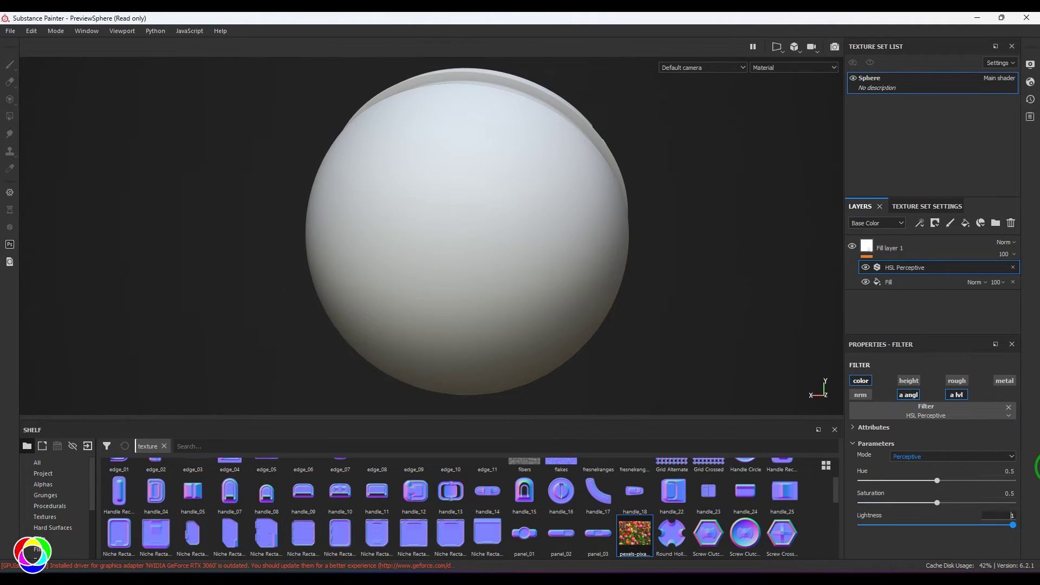
pyautogui.write('0.51')
pyautogui.press('Return')
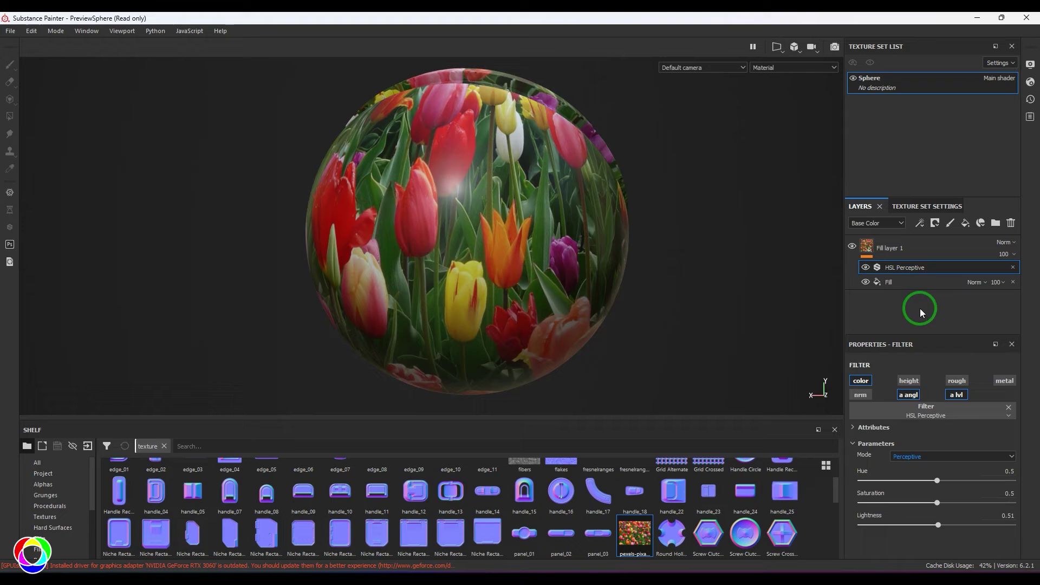
# - Delete the HSL Perceptive filter and the tulip Fill effect from Fill layer 1
pyautogui.click(926, 282)
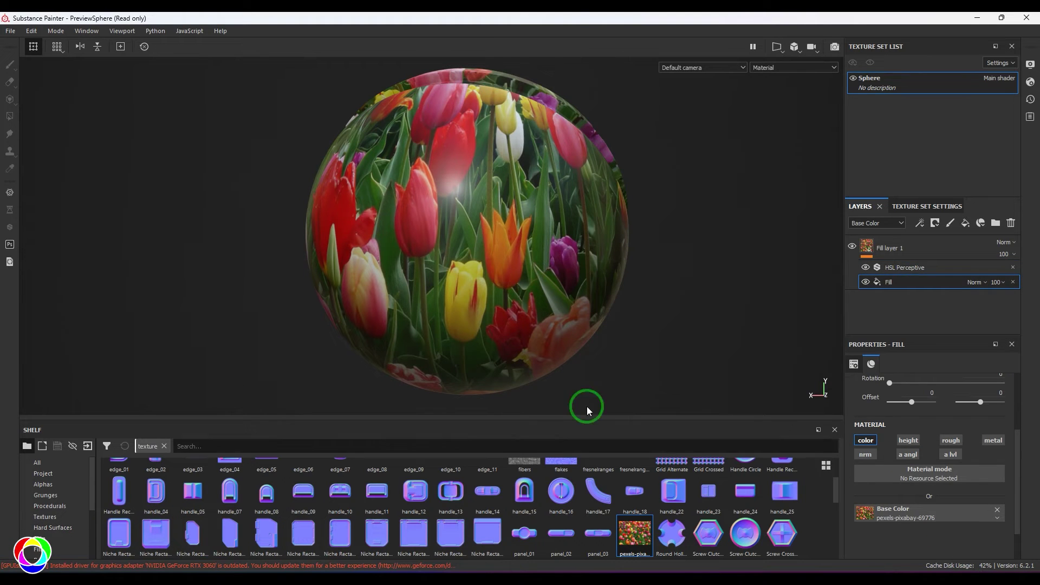
pyautogui.click(921, 266)
pyautogui.click(1014, 268)
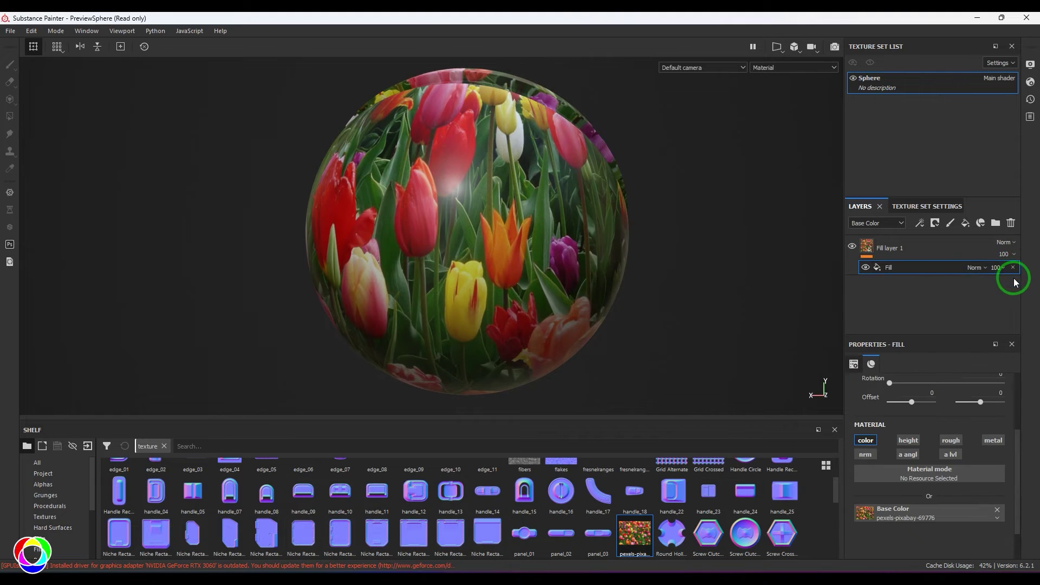
pyautogui.click(1015, 267)
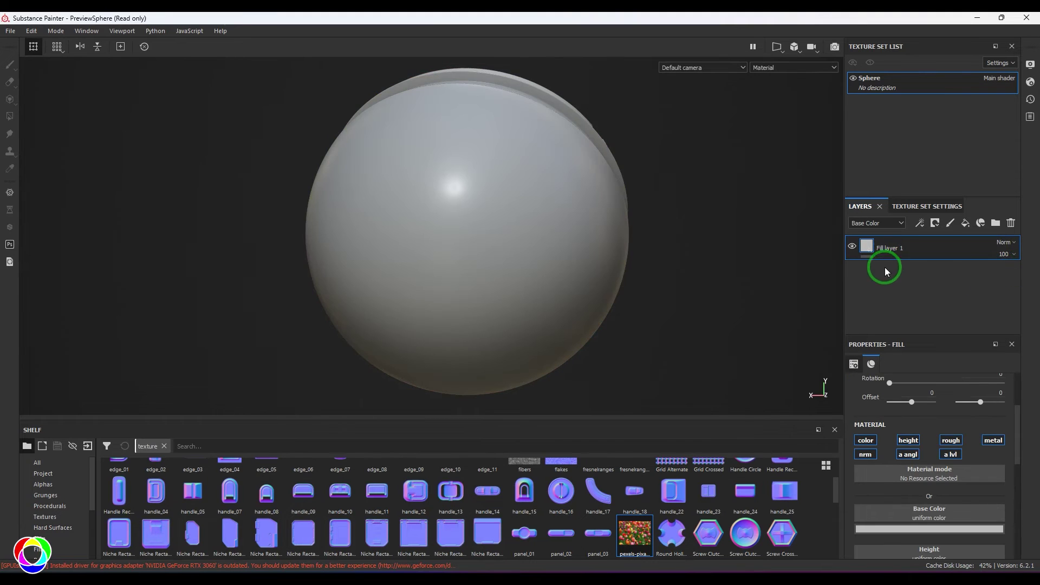
# - Set Fill layer 1's Base Color to a dark red
pyautogui.click(921, 528)
pyautogui.click(938, 466)
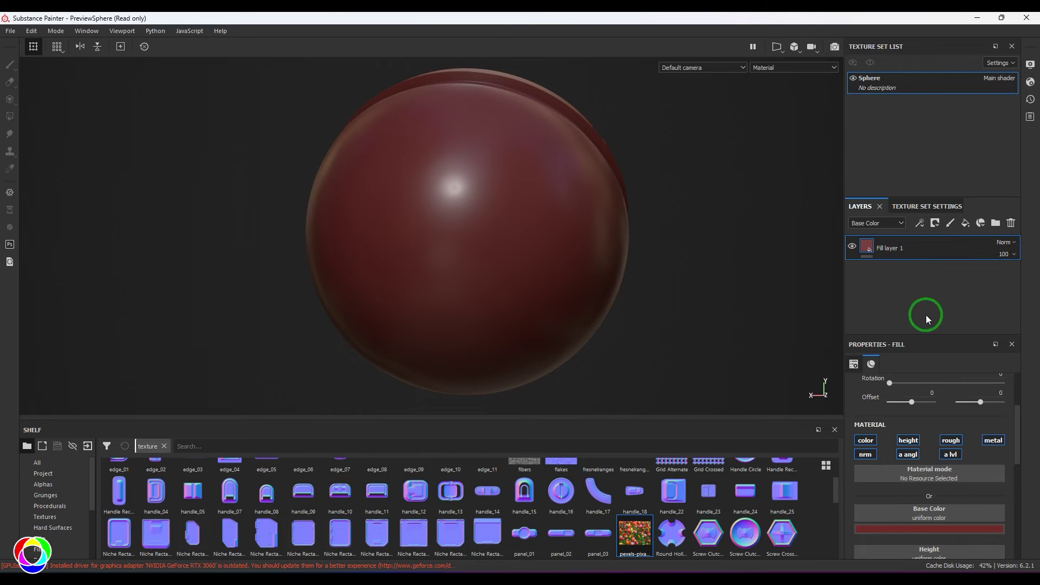
pyautogui.scroll(-1, 909, 490)
# - Add Fill layer 2 with every channel except height switched off
pyautogui.scroll(2, 909, 499)
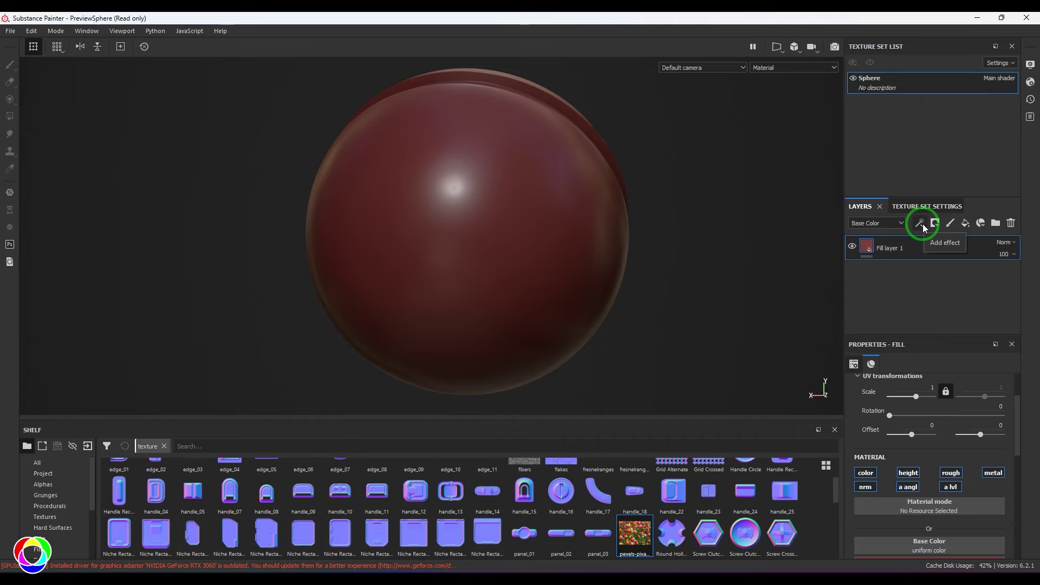
pyautogui.click(966, 223)
pyautogui.click(865, 486)
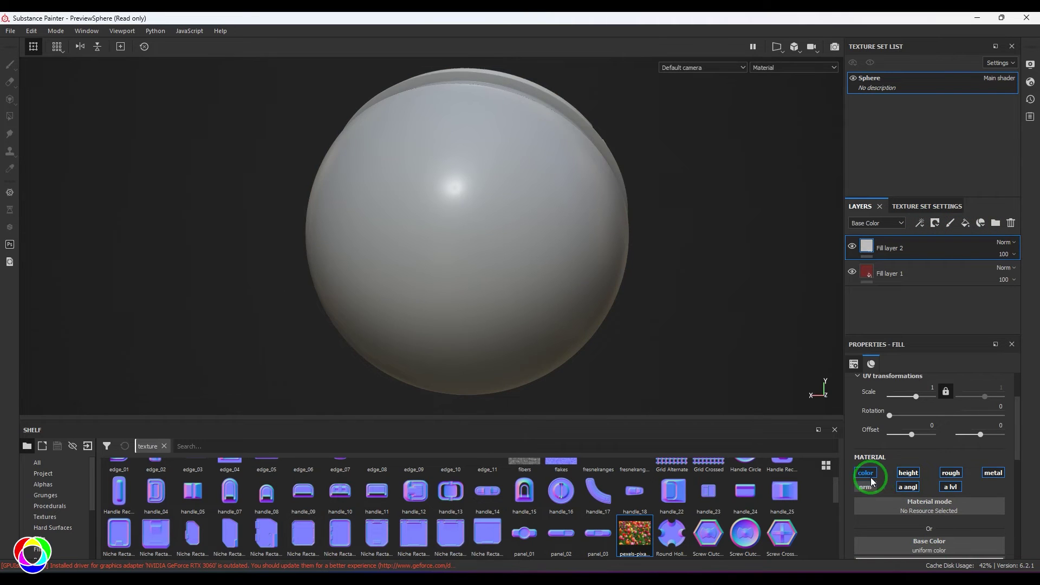
pyautogui.click(865, 472)
pyautogui.click(907, 487)
pyautogui.click(951, 487)
pyautogui.click(951, 473)
pyautogui.click(984, 474)
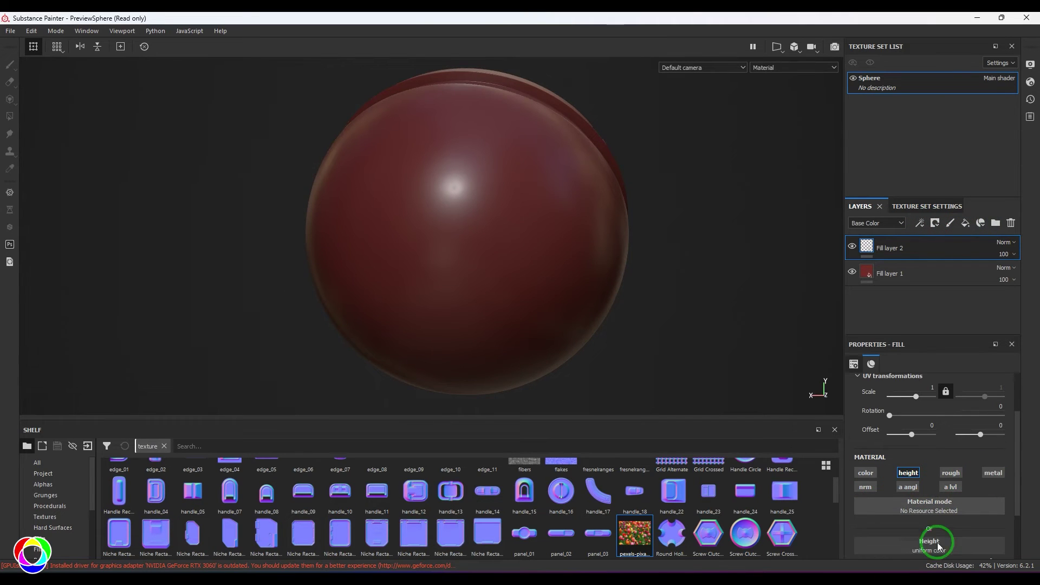
pyautogui.scroll(-1, 922, 541)
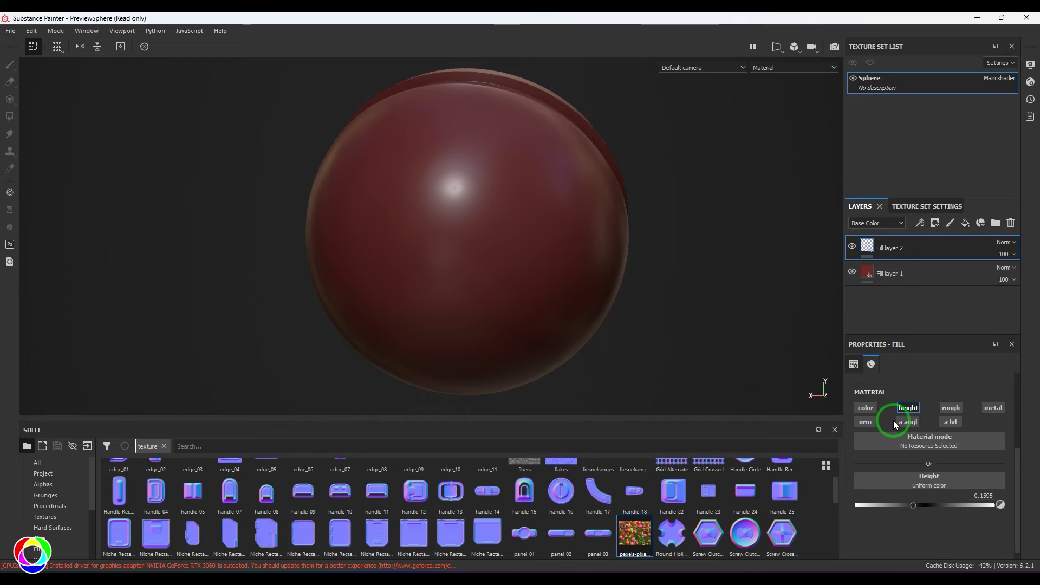
# - Add a fill effect to Fill layer 2 using Grunge Stains Spots from Procedurals as Height
pyautogui.click(919, 223)
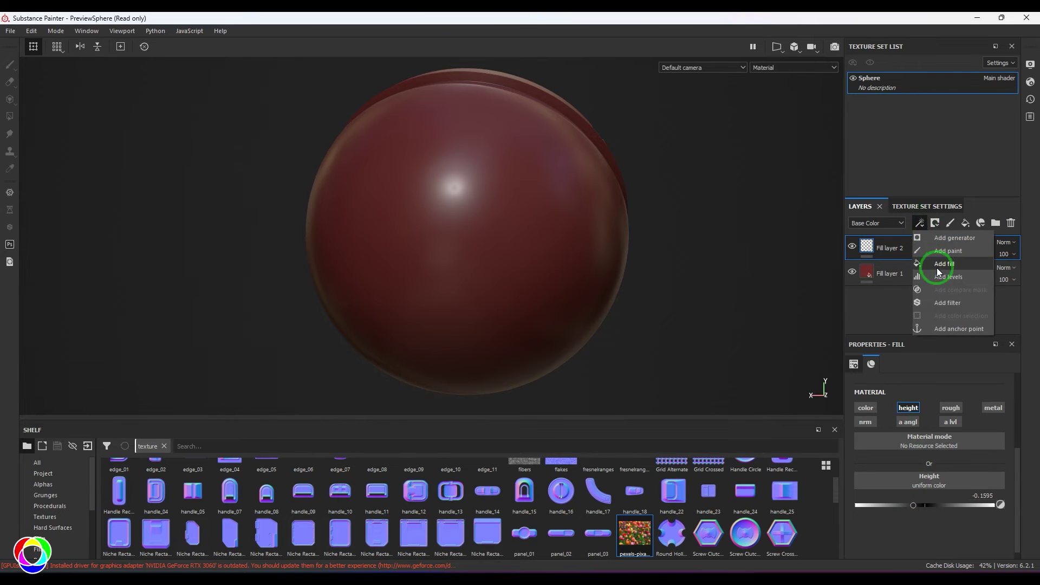
pyautogui.click(940, 265)
pyautogui.click(49, 506)
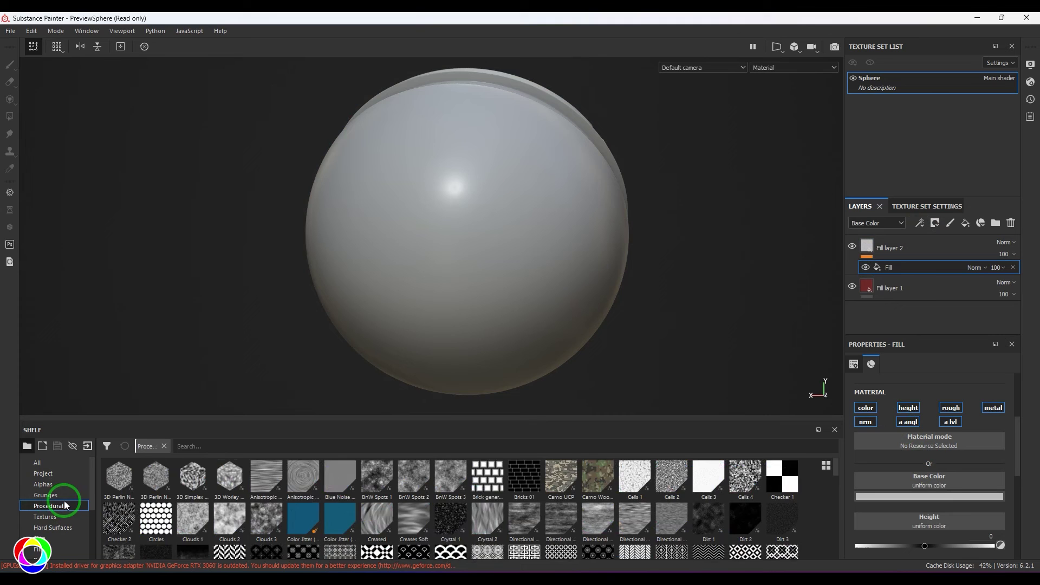
pyautogui.scroll(-10, 611, 514)
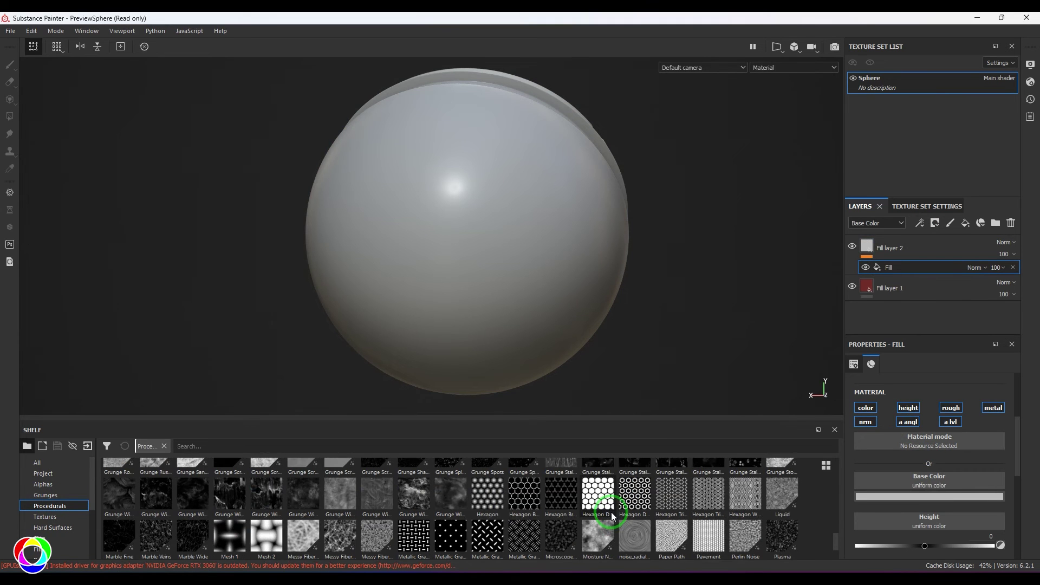
pyautogui.moveTo(603, 419); pyautogui.dragTo(603, 386)
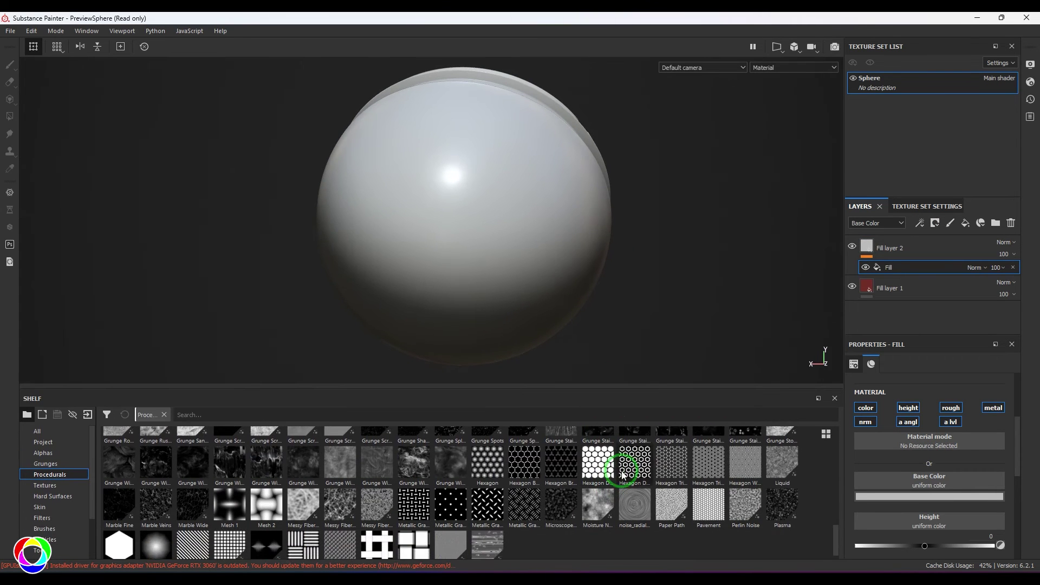
pyautogui.scroll(4, 613, 488)
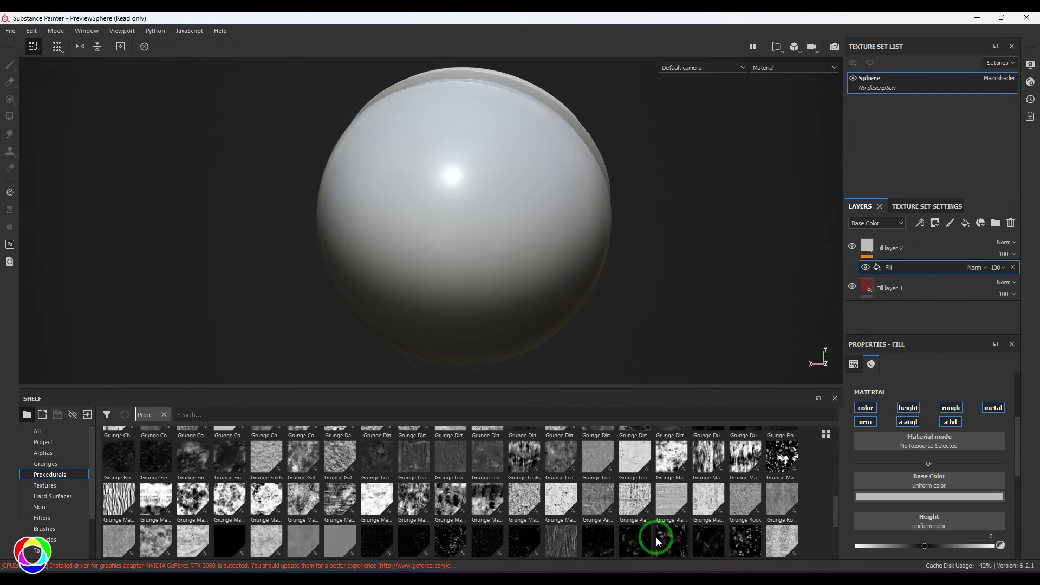
pyautogui.moveTo(745, 542)
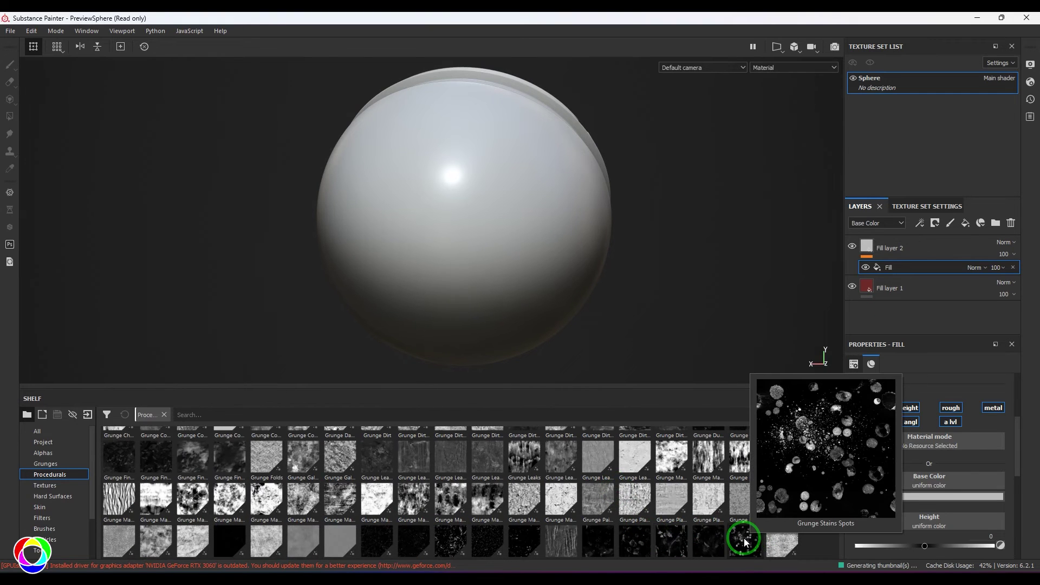
pyautogui.moveTo(745, 541); pyautogui.dragTo(916, 520)
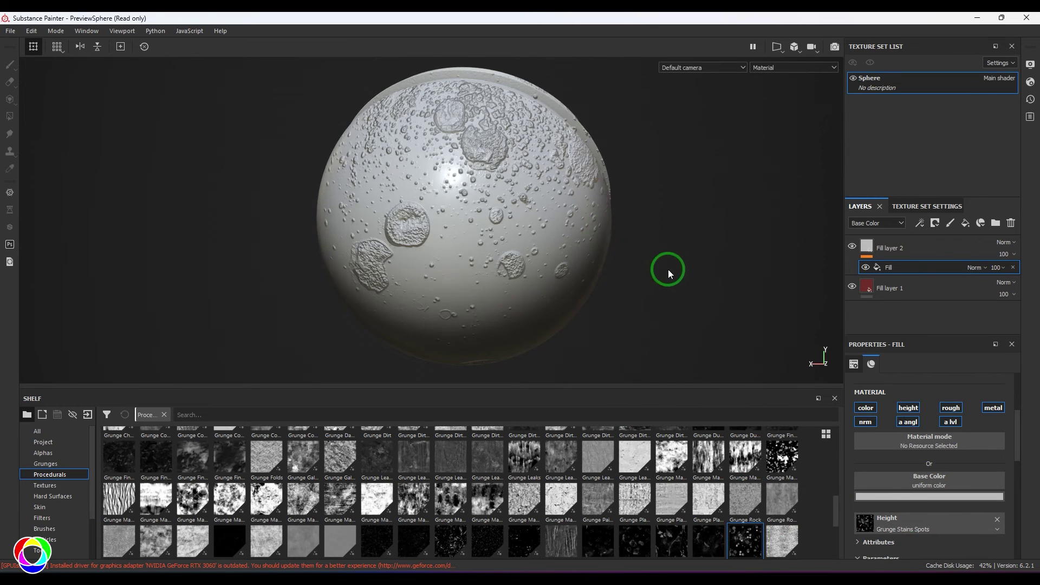
pyautogui.keyDown('alt'); pyautogui.moveTo(666, 271); pyautogui.dragTo(603, 303); pyautogui.keyUp('alt')
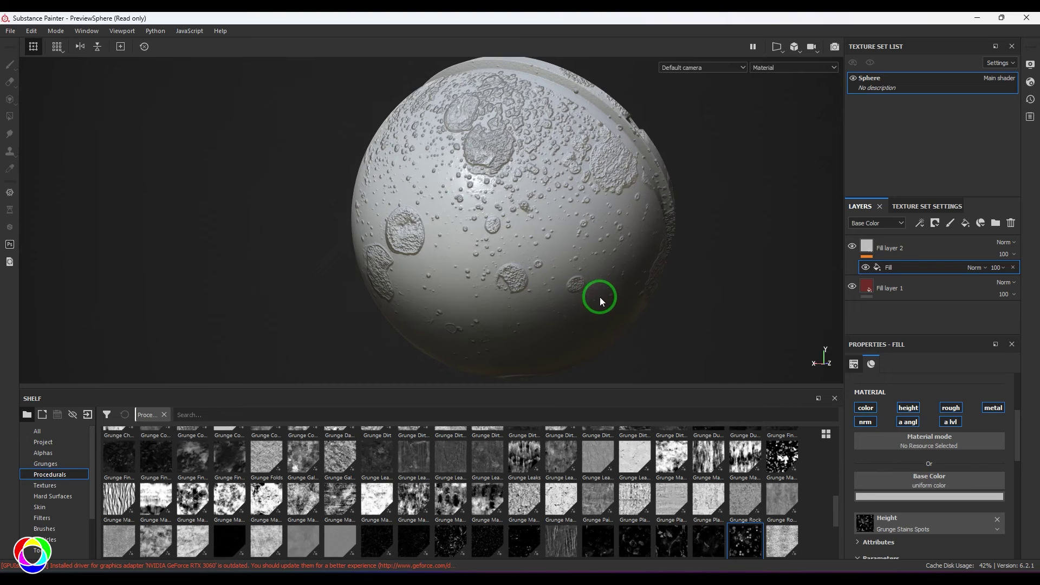
# - Add an Invert filter effect to Fill layer 2
pyautogui.doubleClick(901, 269)
pyautogui.click(919, 223)
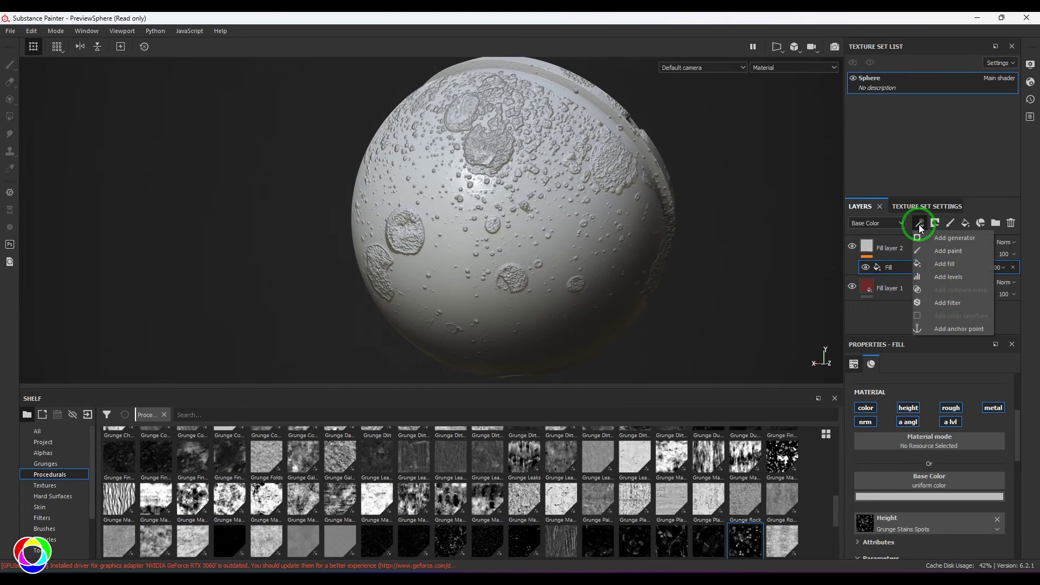
pyautogui.click(960, 306)
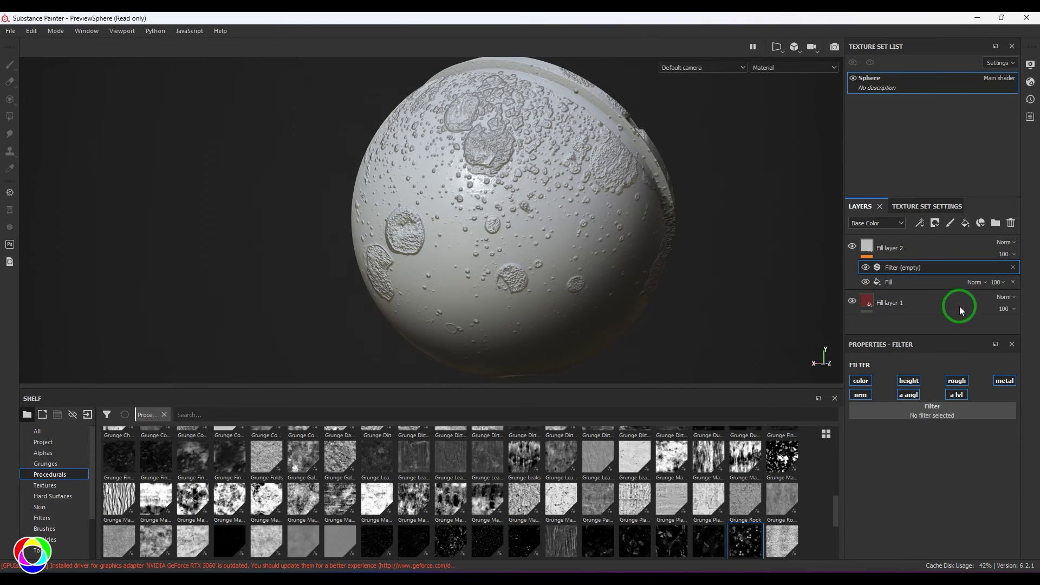
pyautogui.click(930, 407)
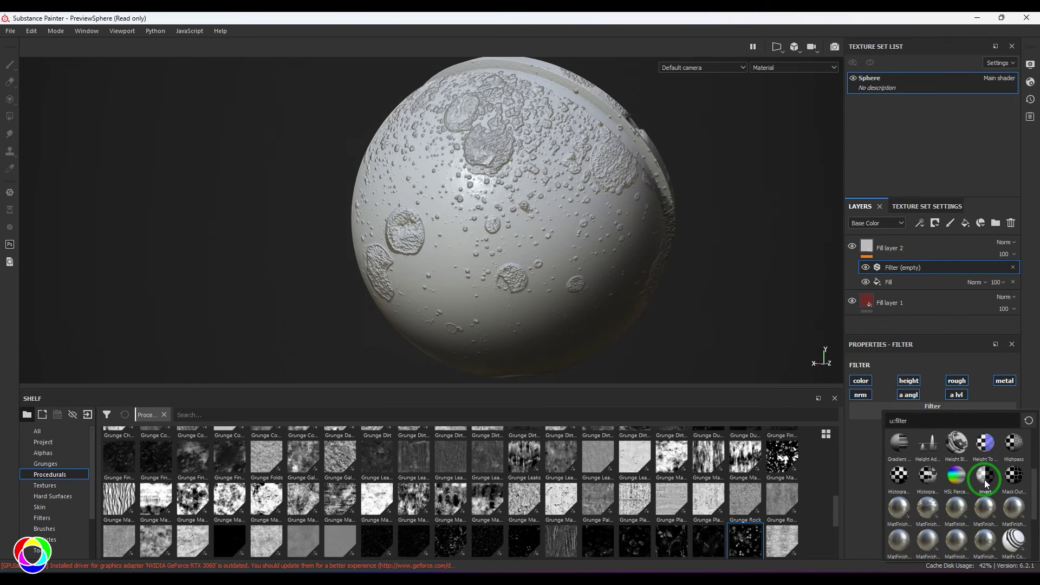
pyautogui.click(985, 476)
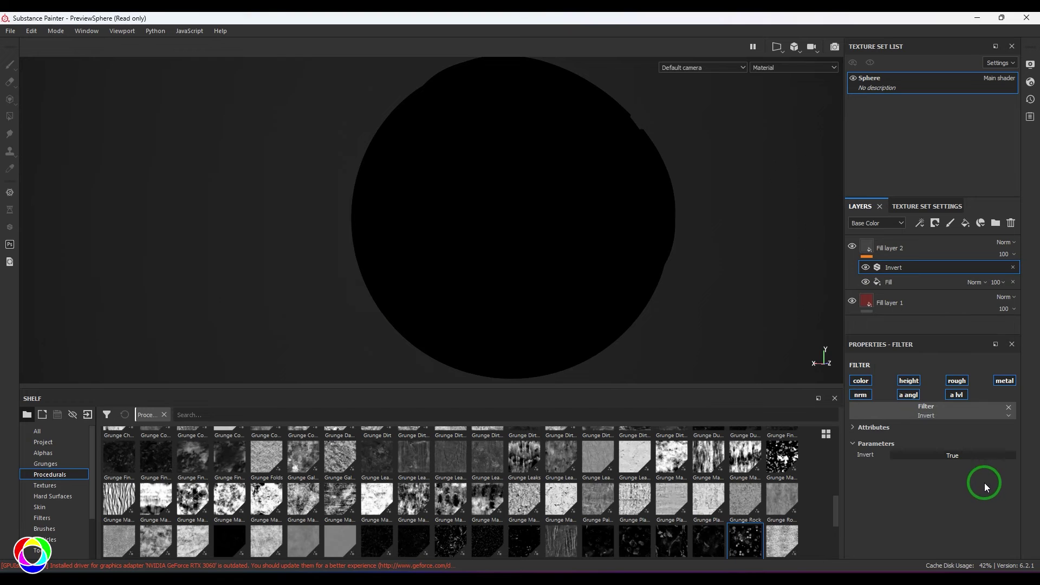
# - Display only height in the viewport and toggle the Invert filter to compare
pyautogui.click(772, 67)
pyautogui.click(770, 106)
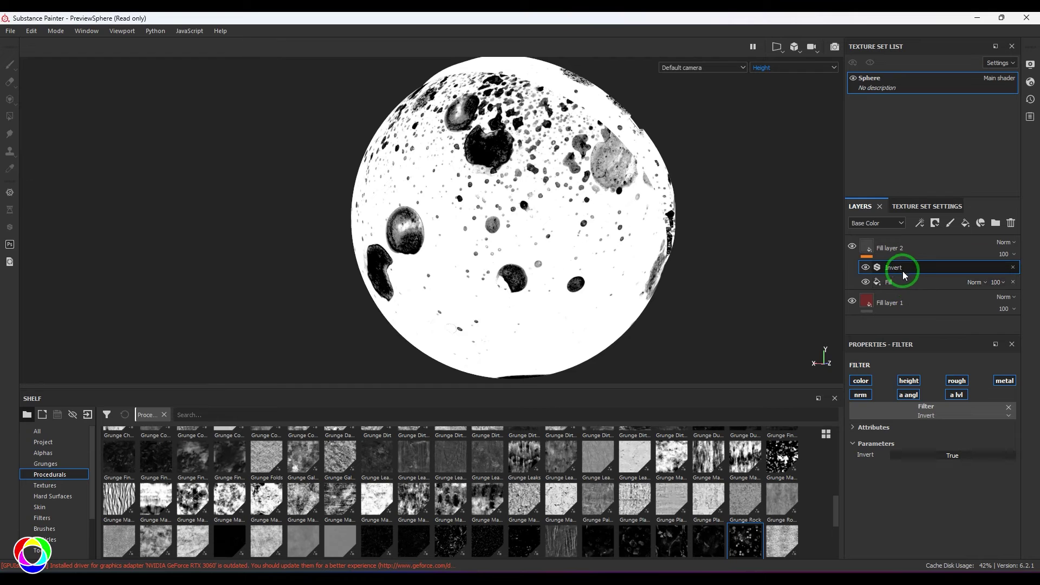
pyautogui.click(865, 267)
pyautogui.click(864, 266)
pyautogui.click(864, 266)
pyautogui.click(864, 267)
pyautogui.click(865, 267)
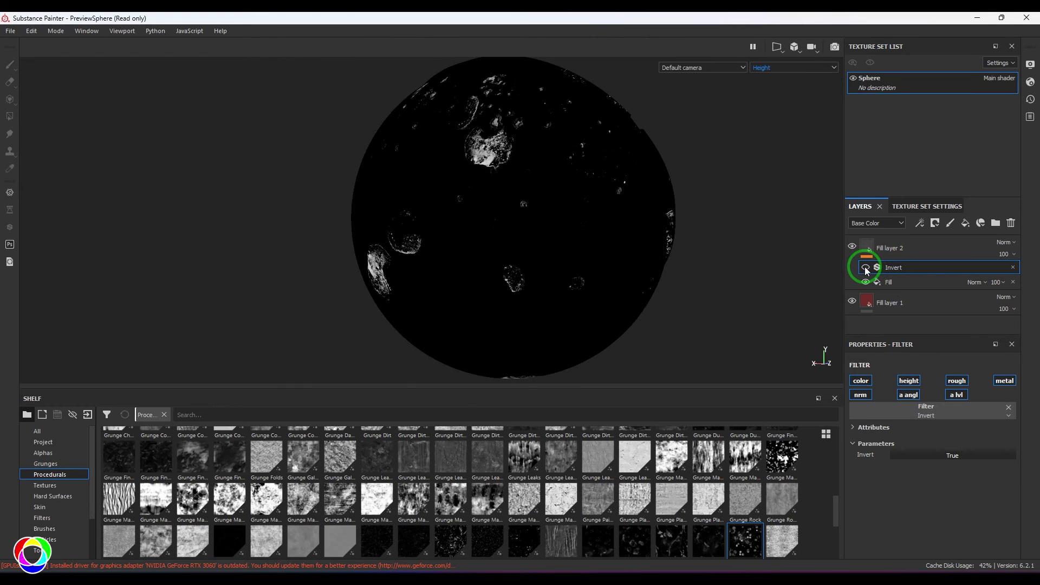
pyautogui.click(865, 266)
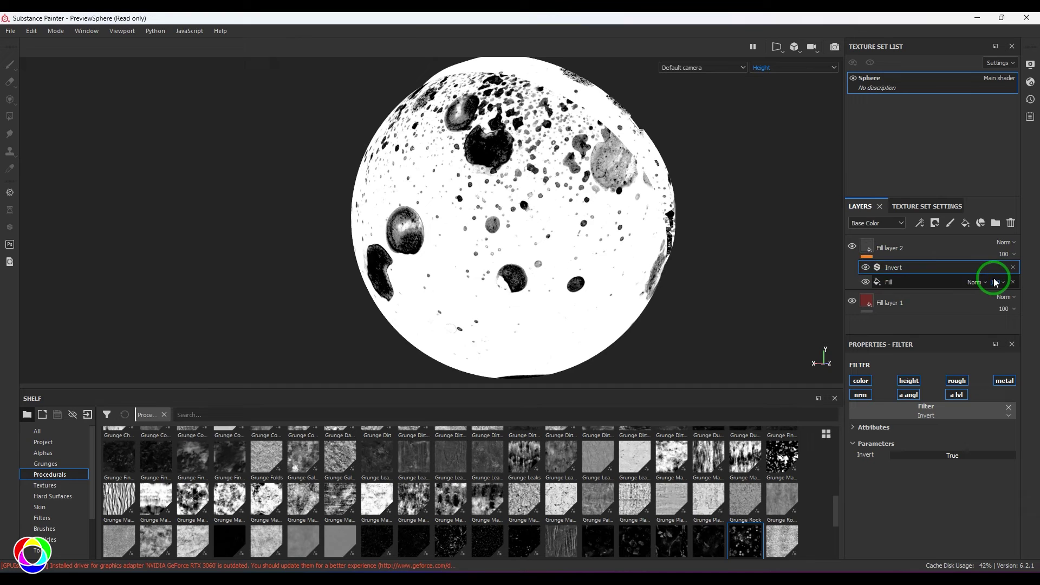
# - Show the Height channel in the stack, set Fill layer 2 to Normal blending, and return to Material view
pyautogui.click(890, 252)
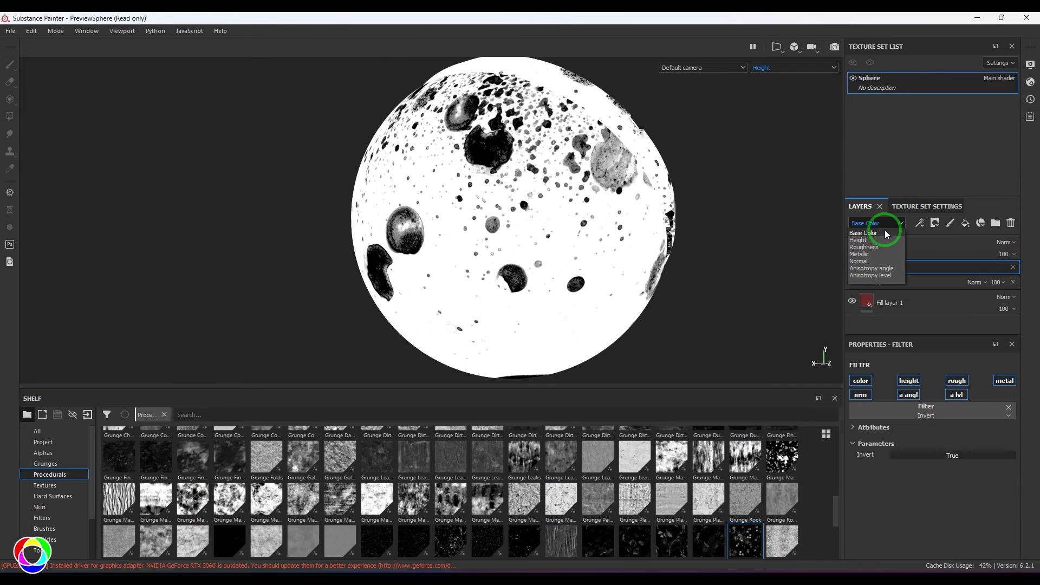
pyautogui.click(895, 267)
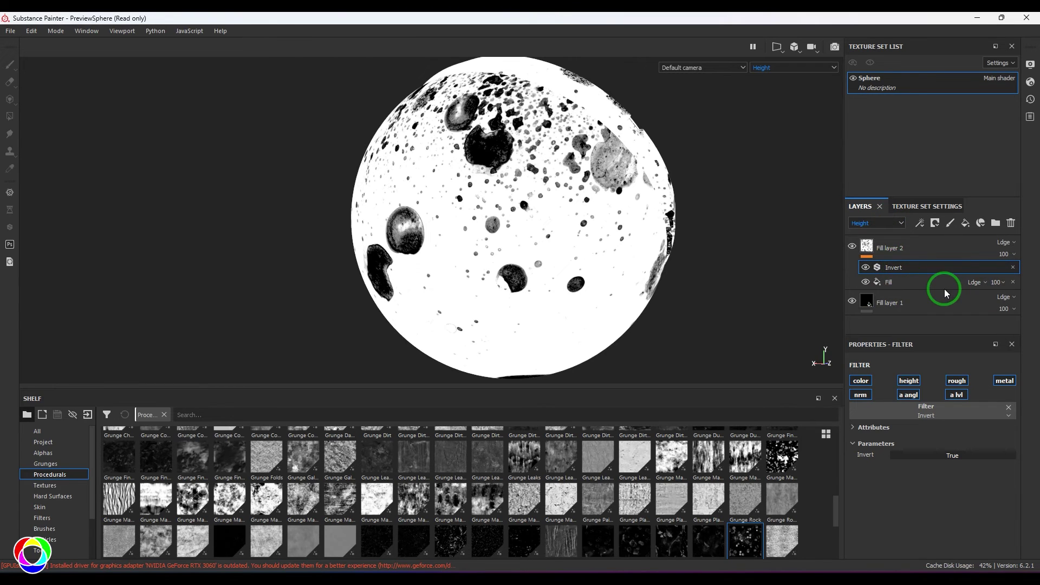
pyautogui.scroll(1, 1001, 243)
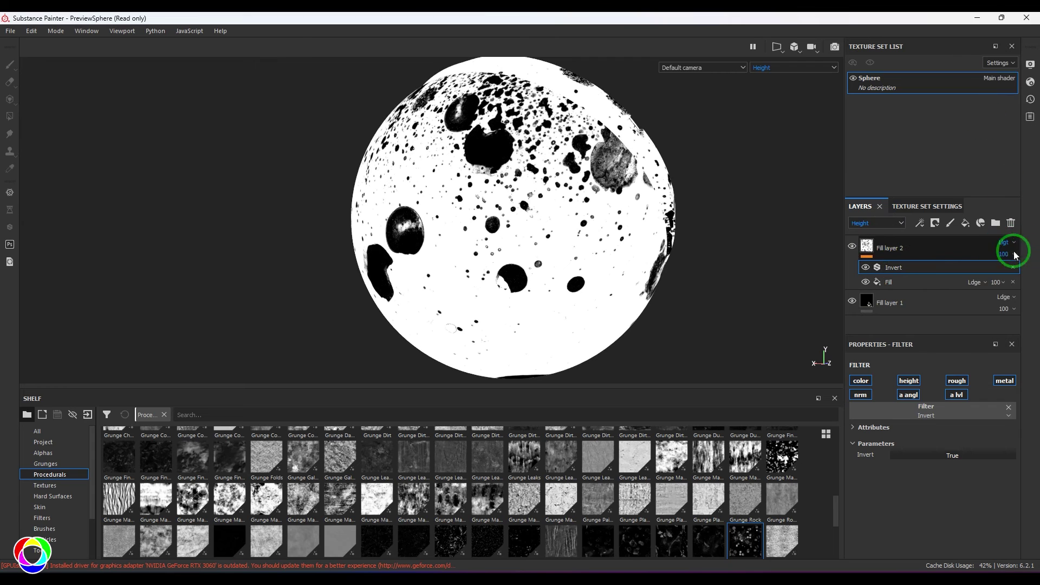
pyautogui.click(1004, 243)
pyautogui.click(975, 18)
pyautogui.click(766, 68)
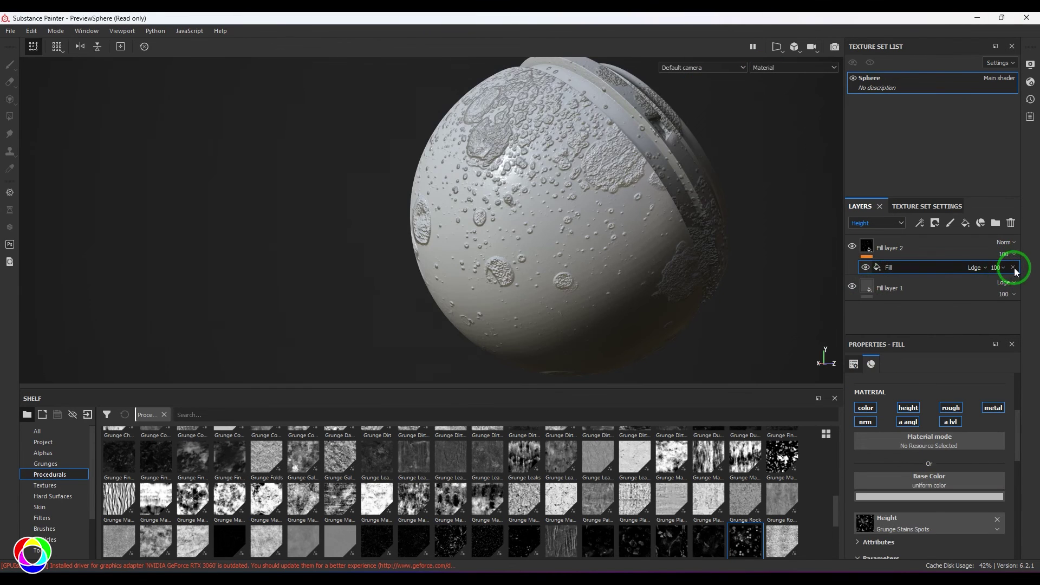
# - Give Fill layer 2 a paint mask filled with Grunge Stains Spots as grayscale
pyautogui.click(1013, 267)
pyautogui.click(904, 253)
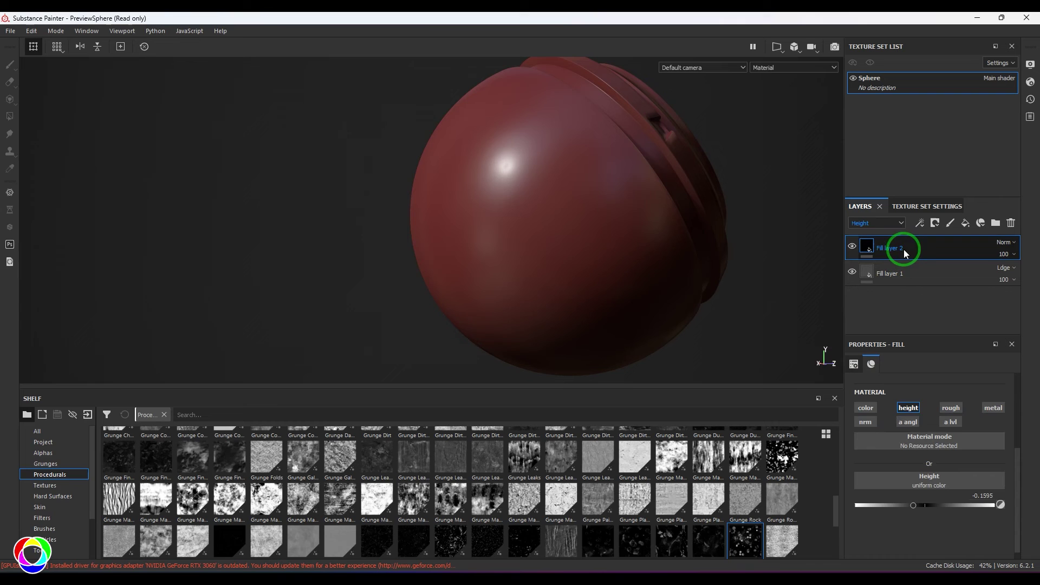
pyautogui.click(921, 224)
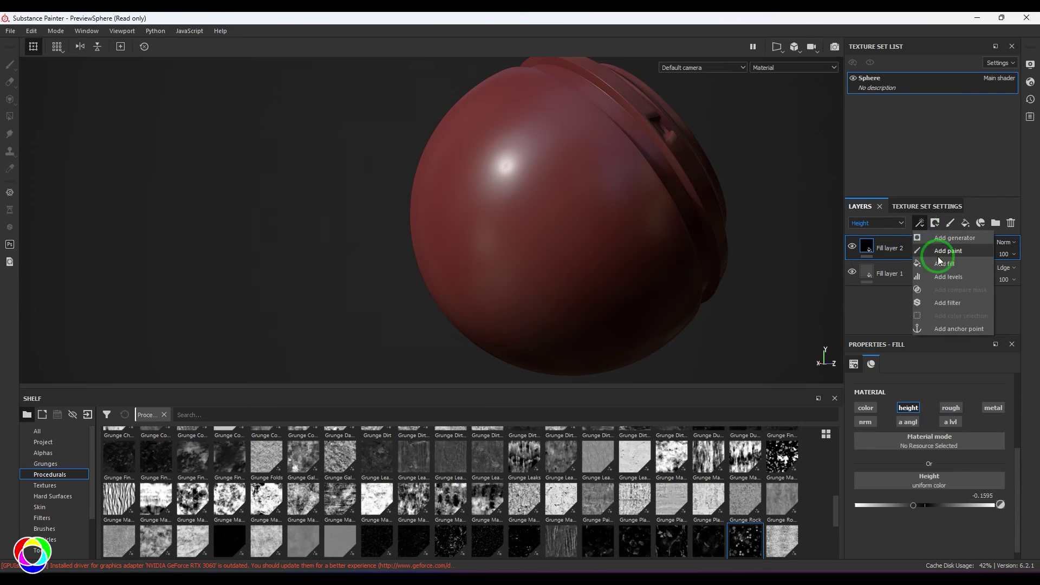
pyautogui.click(948, 251)
pyautogui.click(920, 222)
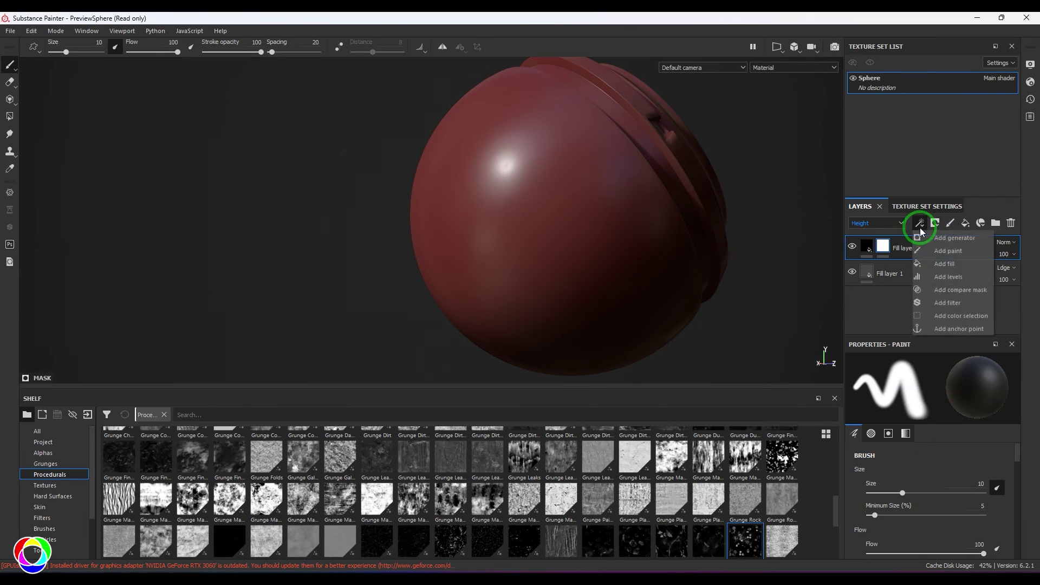
pyautogui.click(946, 264)
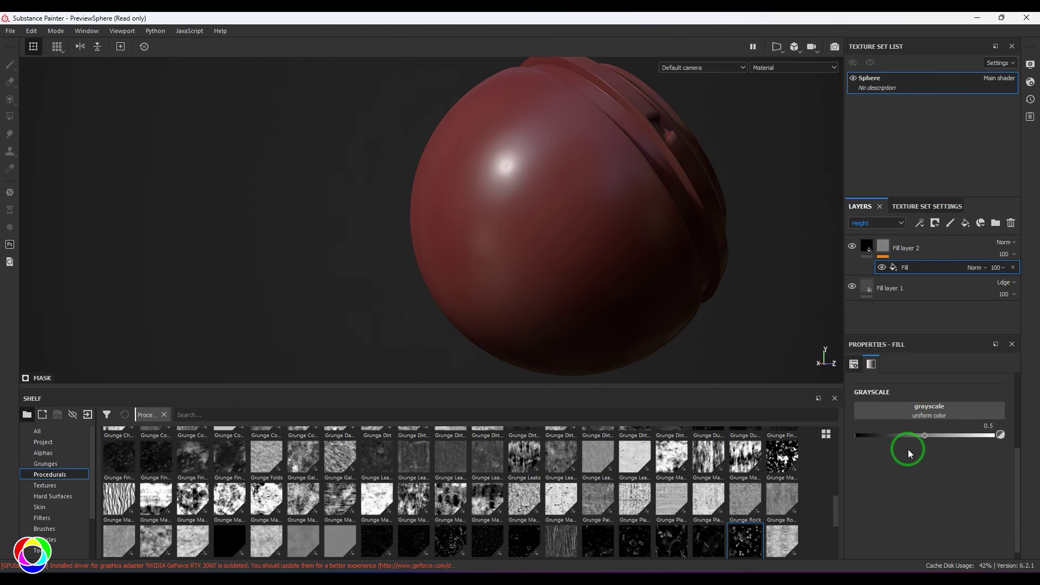
pyautogui.moveTo(751, 547); pyautogui.dragTo(927, 409)
pyautogui.keyDown('alt'); pyautogui.moveTo(592, 246); pyautogui.dragTo(643, 228); pyautogui.keyUp('alt')
# - Add an Invert filter to the mask and compare the spotted bumps with it on and off
pyautogui.click(916, 226)
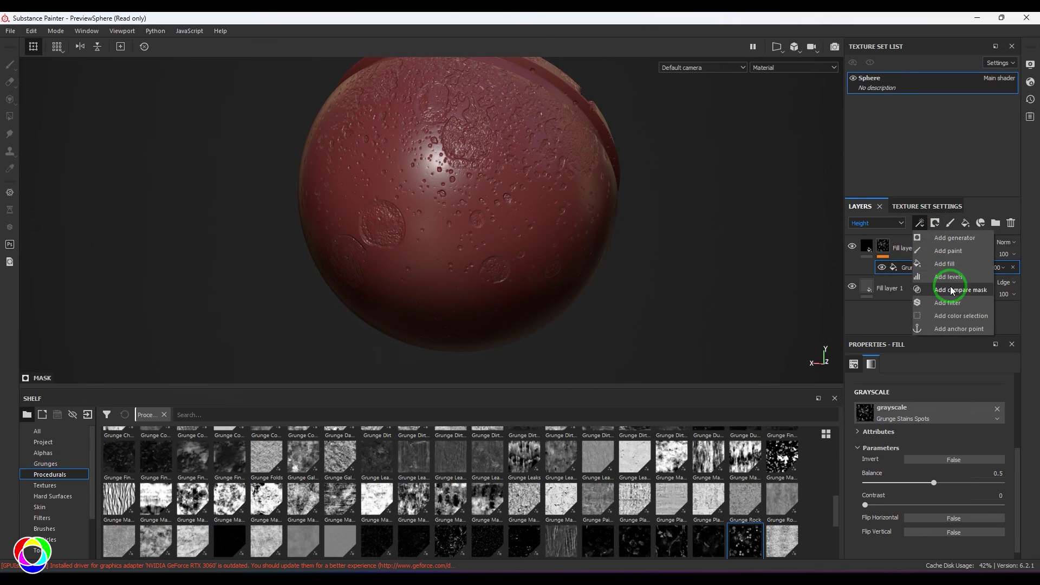
pyautogui.click(942, 297)
pyautogui.click(935, 386)
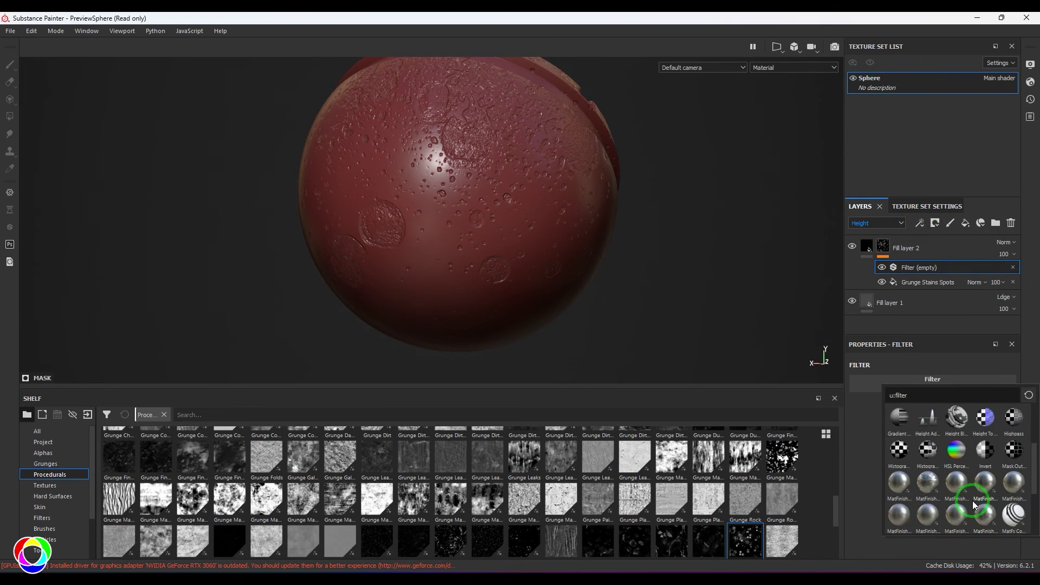
pyautogui.click(982, 463)
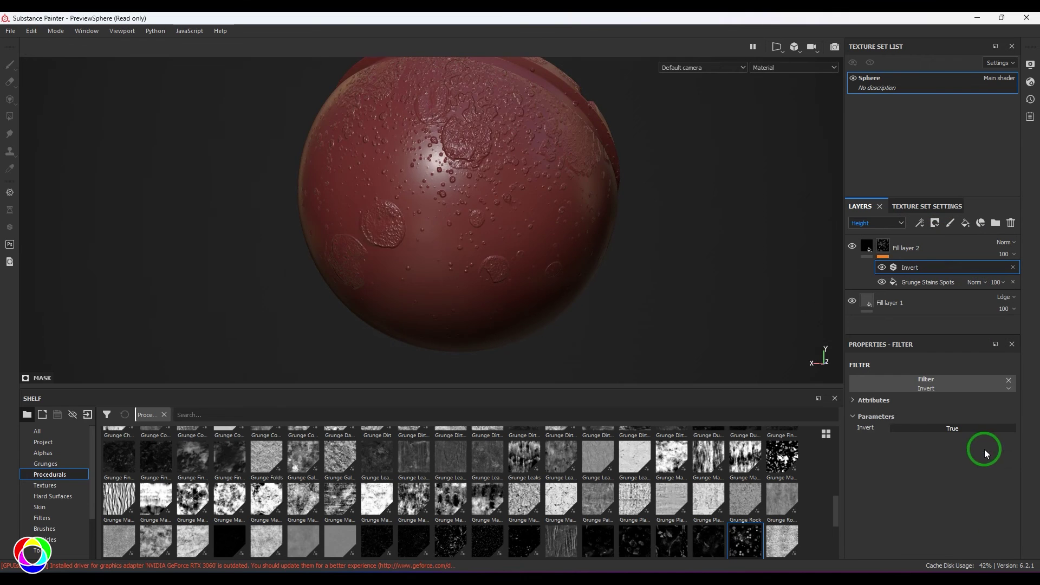
pyautogui.keyDown('alt'); pyautogui.moveTo(537, 277); pyautogui.dragTo(657, 255); pyautogui.keyUp('alt')
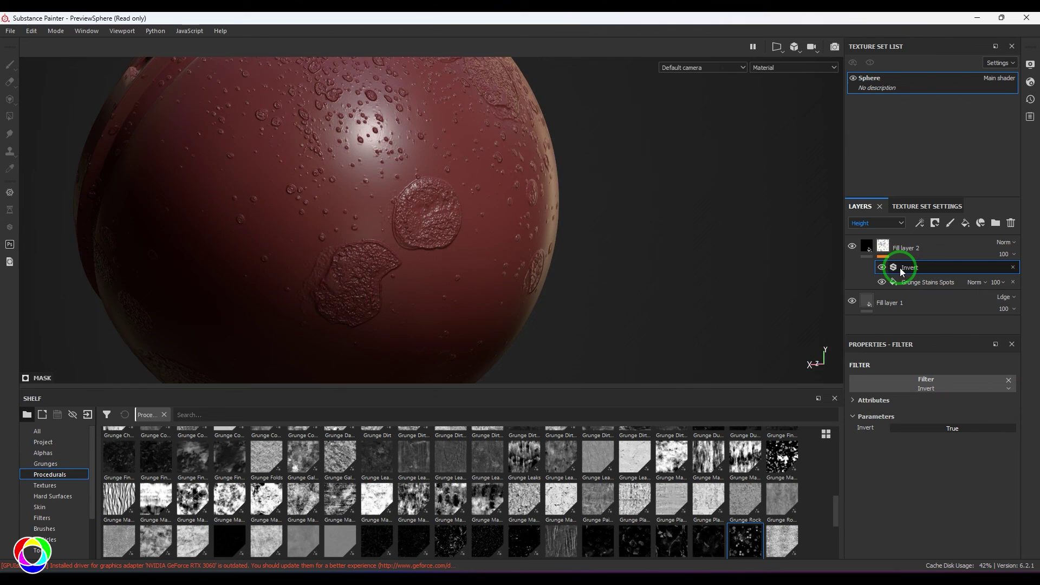
pyautogui.click(882, 267)
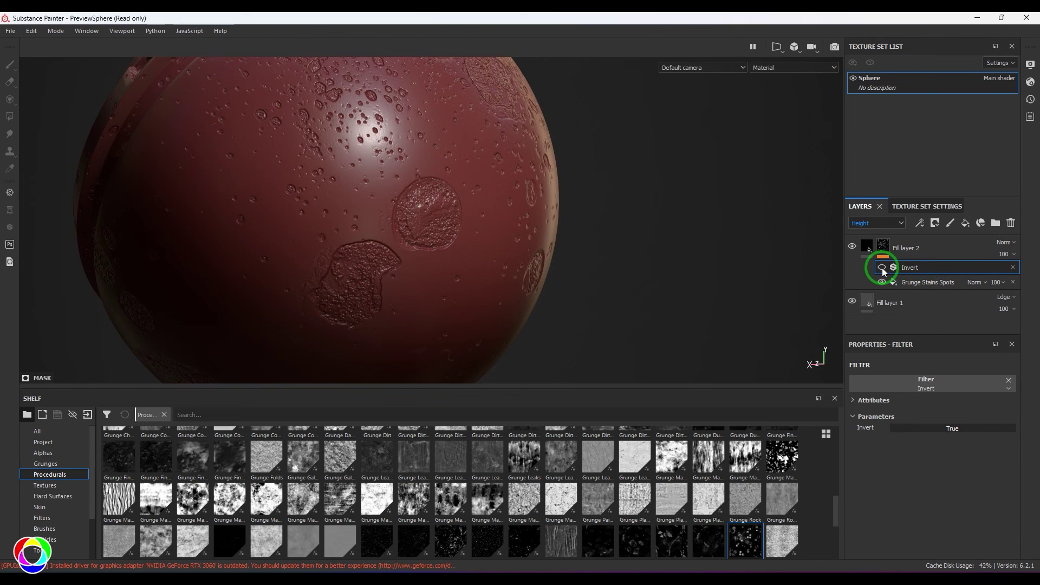
pyautogui.click(882, 267)
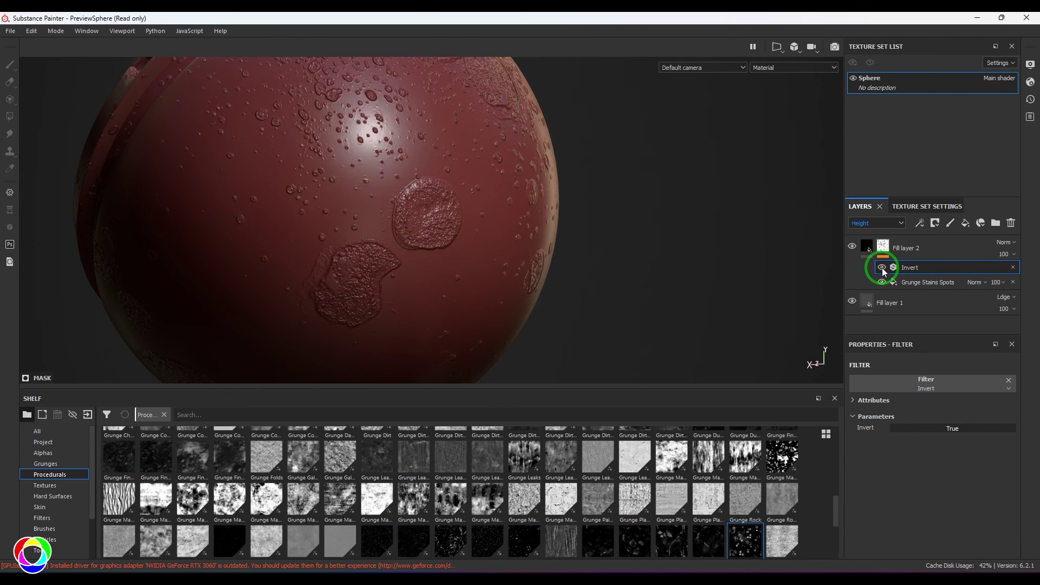
pyautogui.scroll(-5, 606, 208)
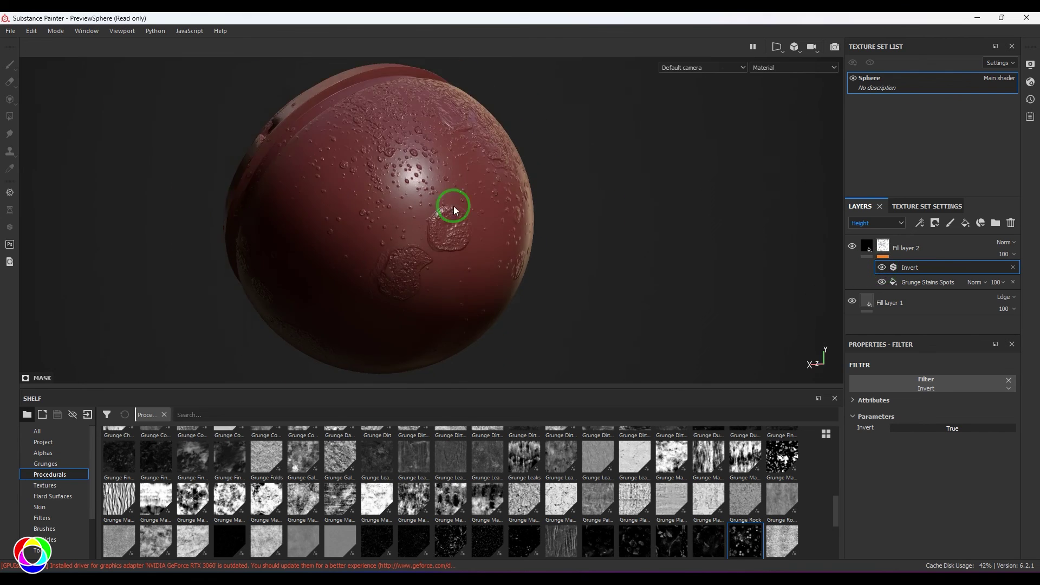
pyautogui.keyDown('alt'); pyautogui.moveTo(446, 204); pyautogui.dragTo(765, 291); pyautogui.keyUp('alt')
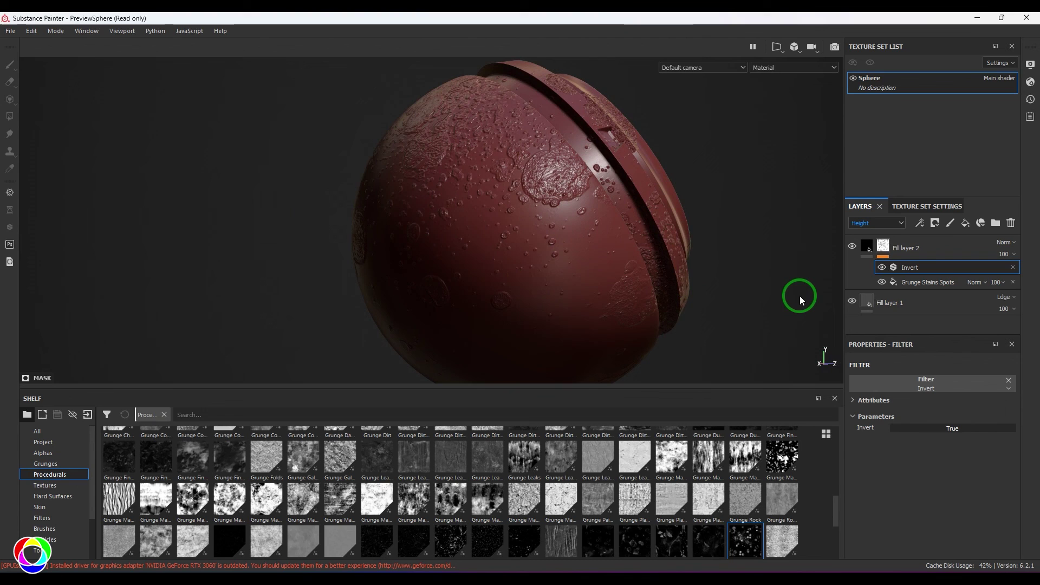
# - Enable colour on Fill layer 2 and set its Base Color to green
pyautogui.click(888, 224)
pyautogui.click(866, 248)
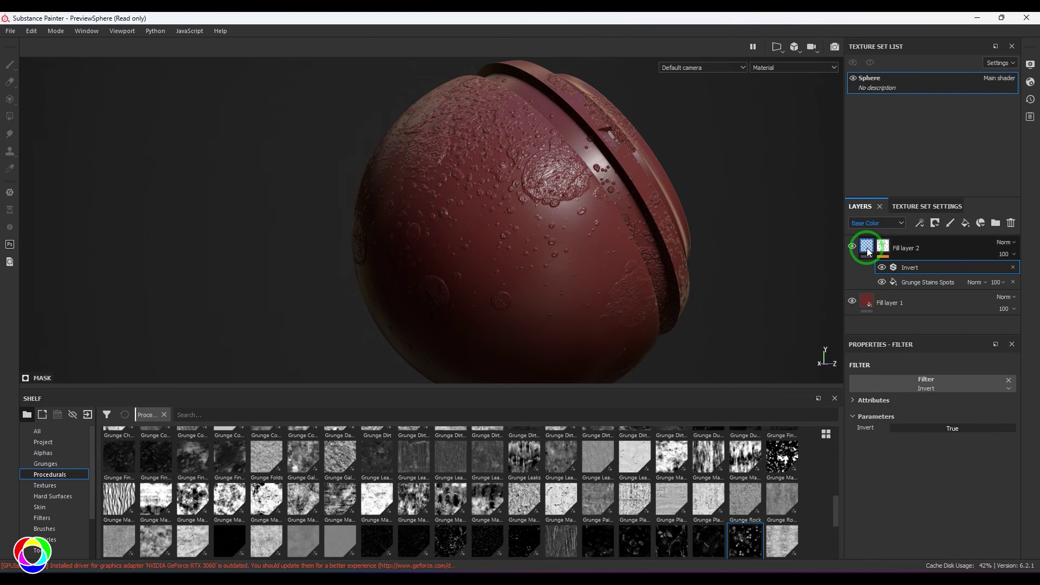
pyautogui.click(866, 408)
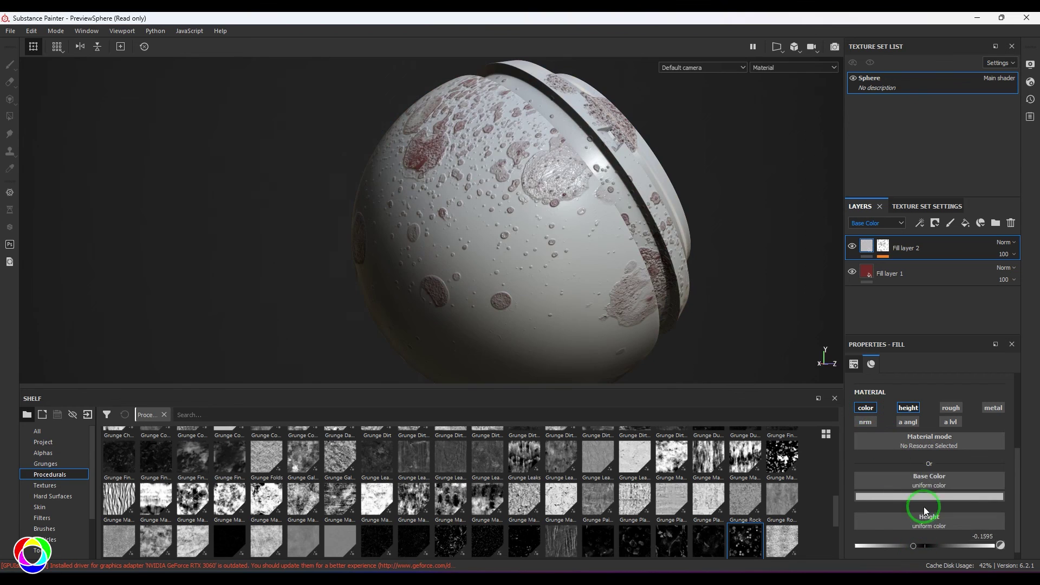
pyautogui.click(926, 503)
pyautogui.moveTo(982, 461); pyautogui.dragTo(982, 451)
pyautogui.click(967, 438)
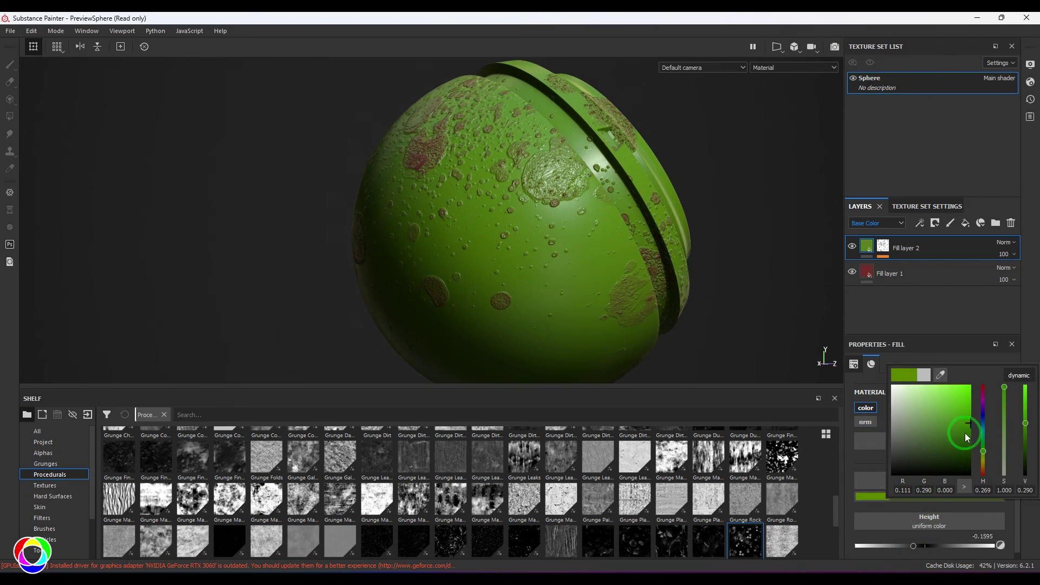
pyautogui.click(1032, 190)
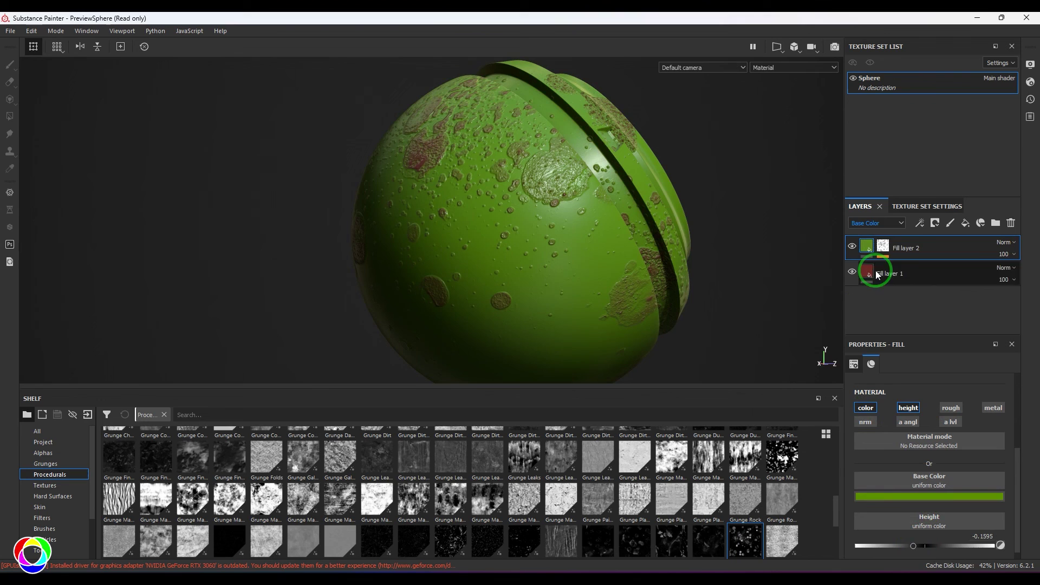
# - Inspect Fill layer 2's mask stack: the Grunge Stains Spots effect and its Invert filter
pyautogui.click(920, 230)
pyautogui.click(906, 248)
pyautogui.click(911, 281)
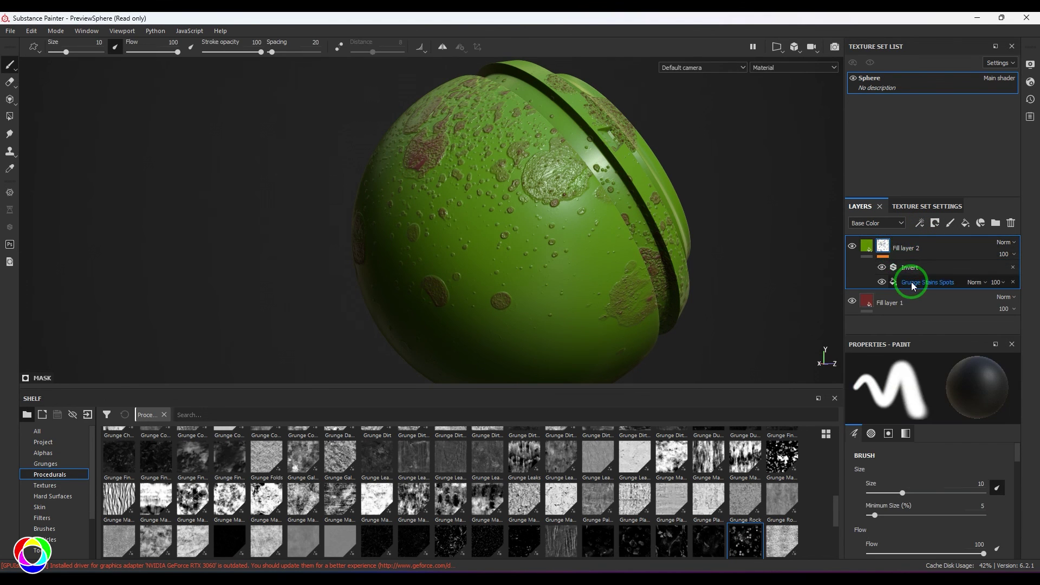
pyautogui.click(914, 269)
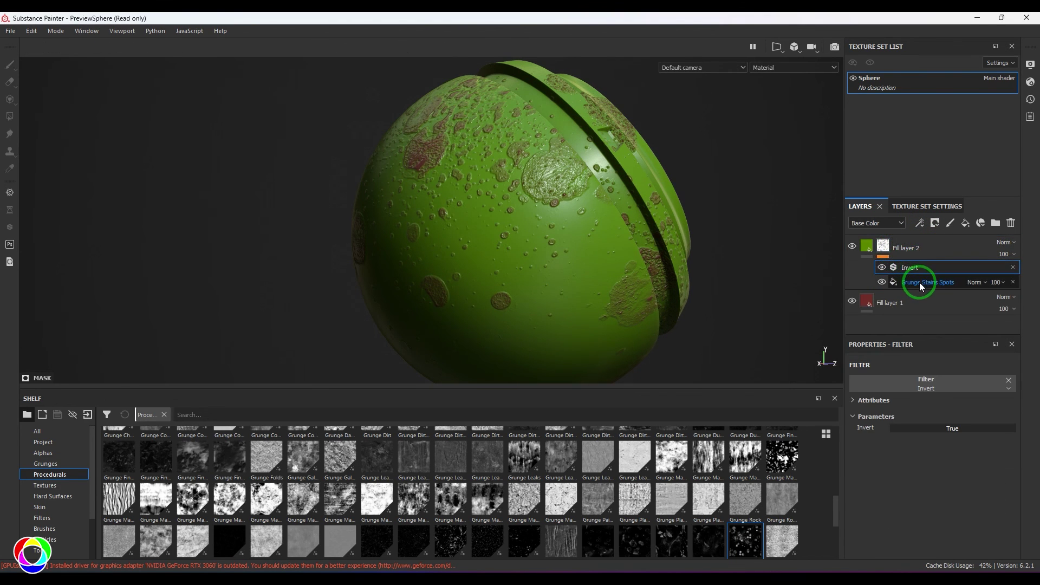
pyautogui.click(922, 224)
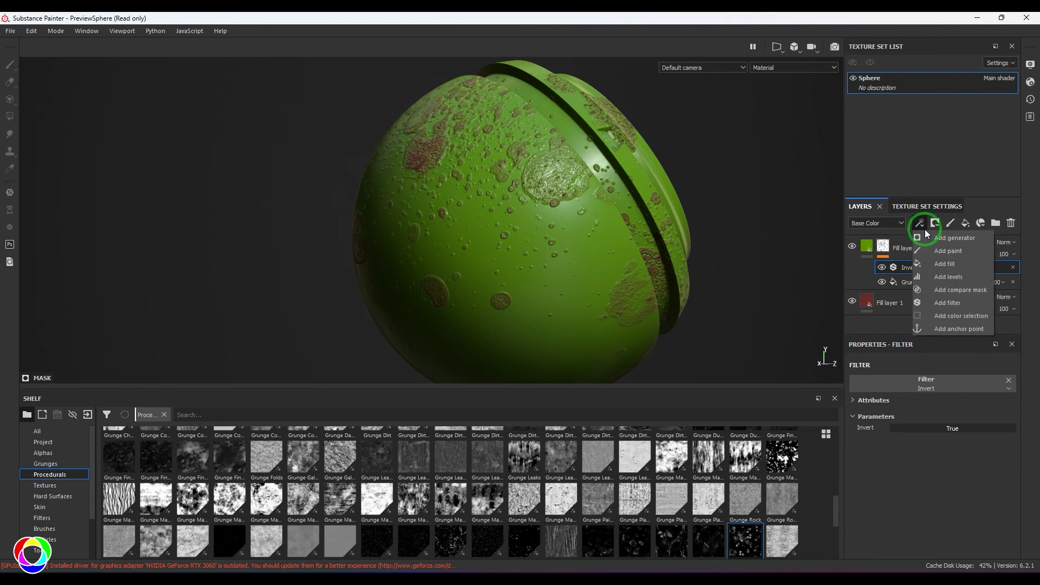
# - Add a Levels effect to the mask, push its midtone, and toggle Invert on and off to compare
pyautogui.click(956, 277)
pyautogui.moveTo(932, 402); pyautogui.dragTo(983, 392)
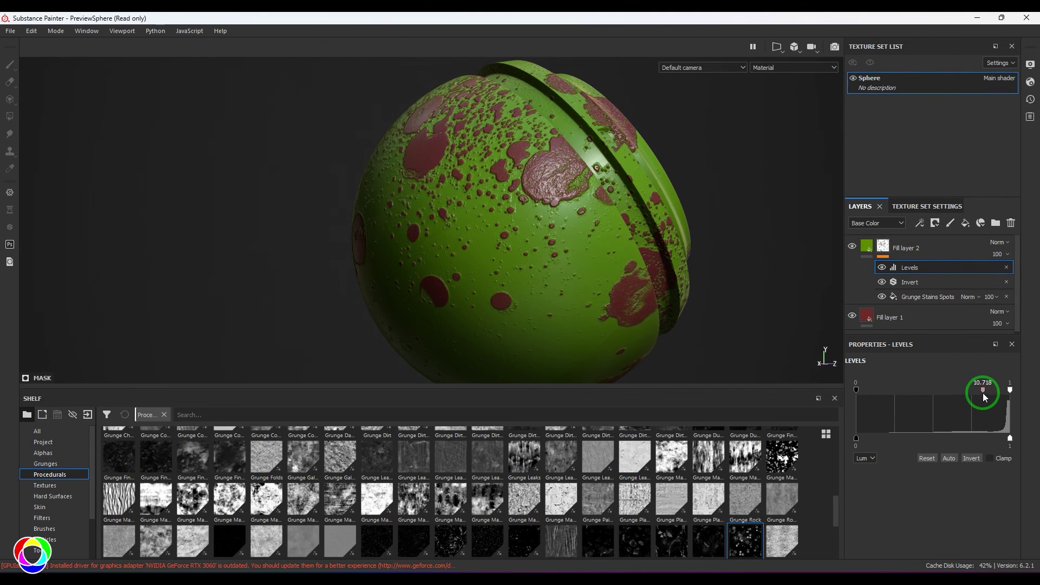
pyautogui.click(885, 283)
pyautogui.click(882, 284)
pyautogui.click(881, 284)
pyautogui.click(880, 285)
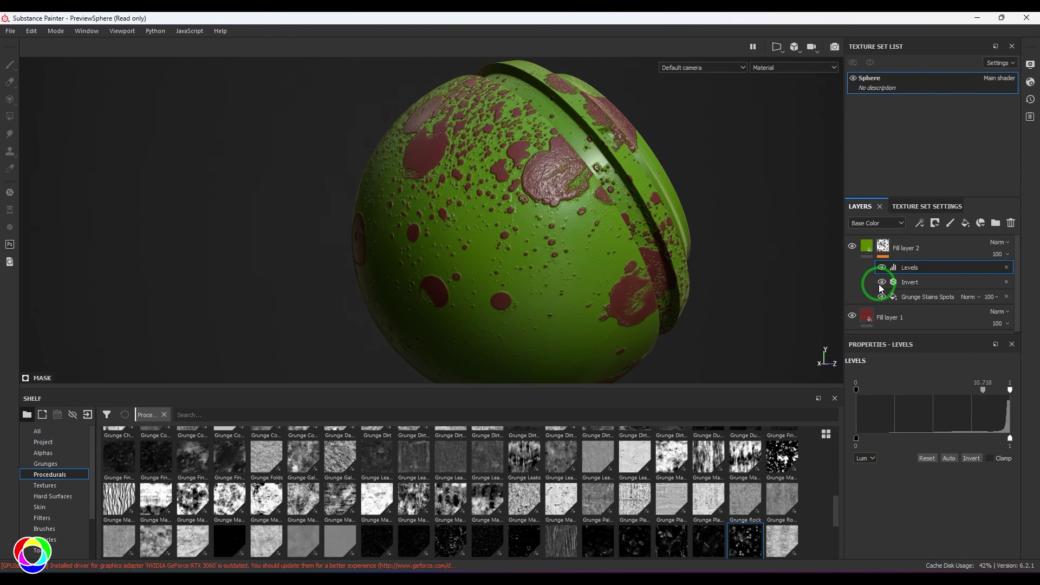
pyautogui.keyDown('alt'); pyautogui.moveTo(639, 253); pyautogui.dragTo(616, 291); pyautogui.keyUp('alt')
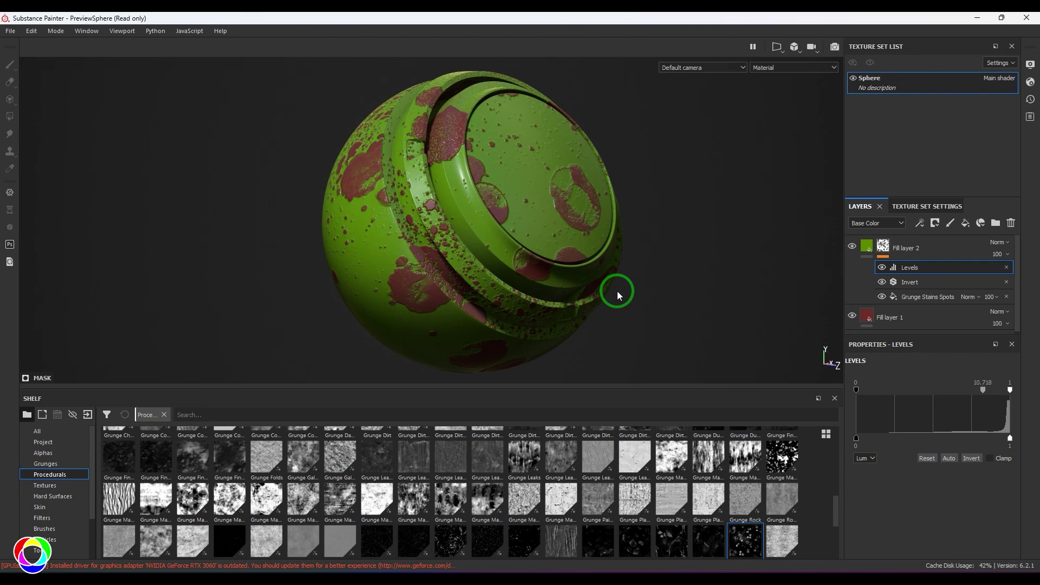